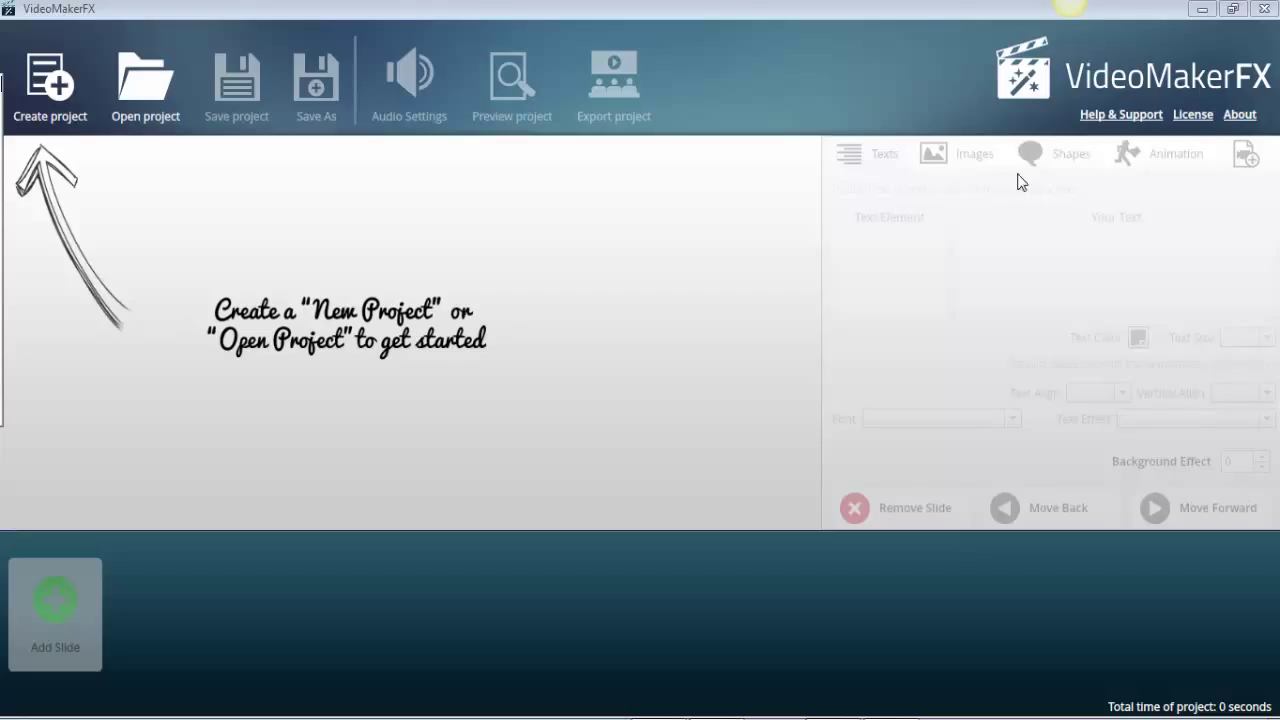
Step: Create a new project named "Test"
{"action": "left_click", "coordinate": [52, 80]}
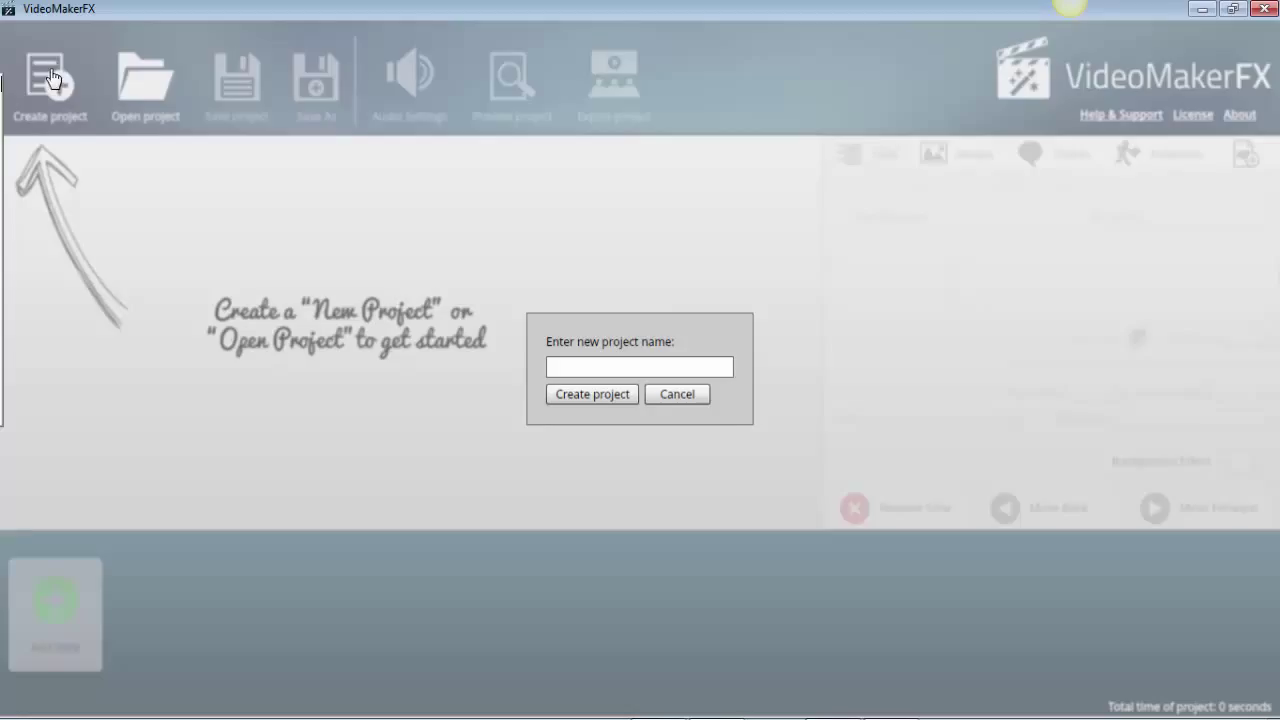
{"action": "left_click", "coordinate": [708, 366]}
{"action": "type", "text": "Test"}
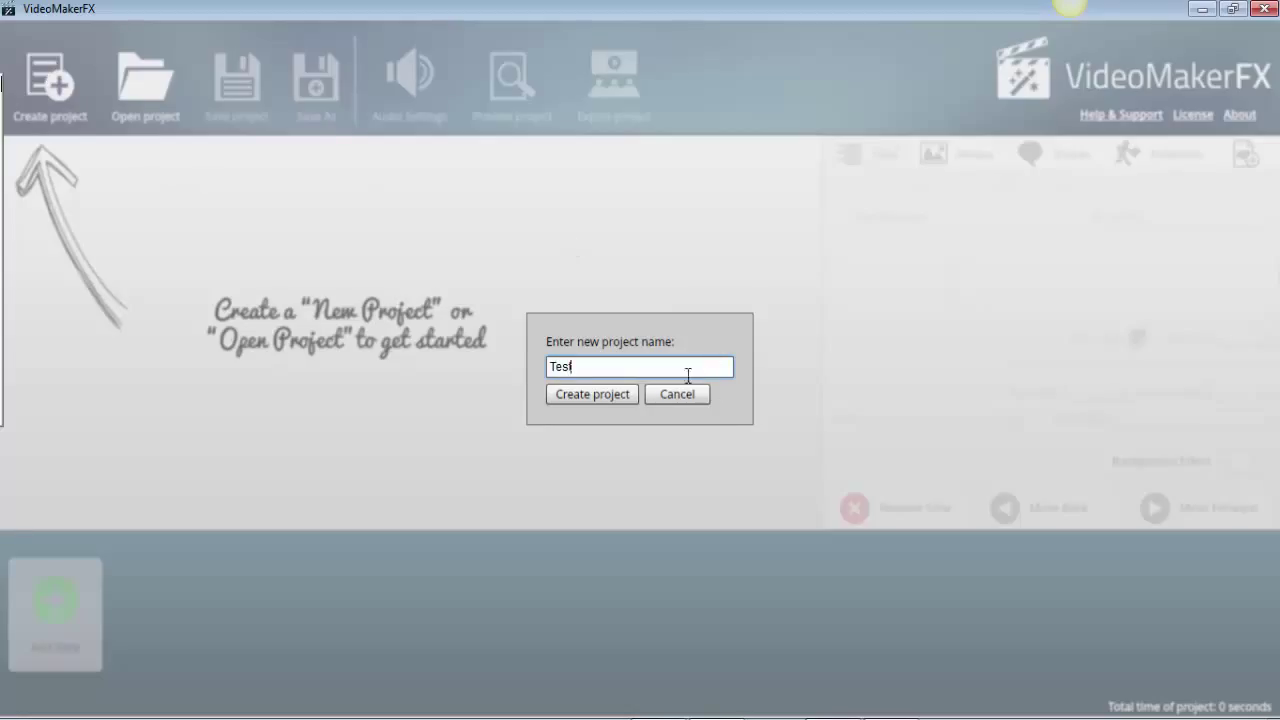
{"action": "left_click", "coordinate": [584, 395]}
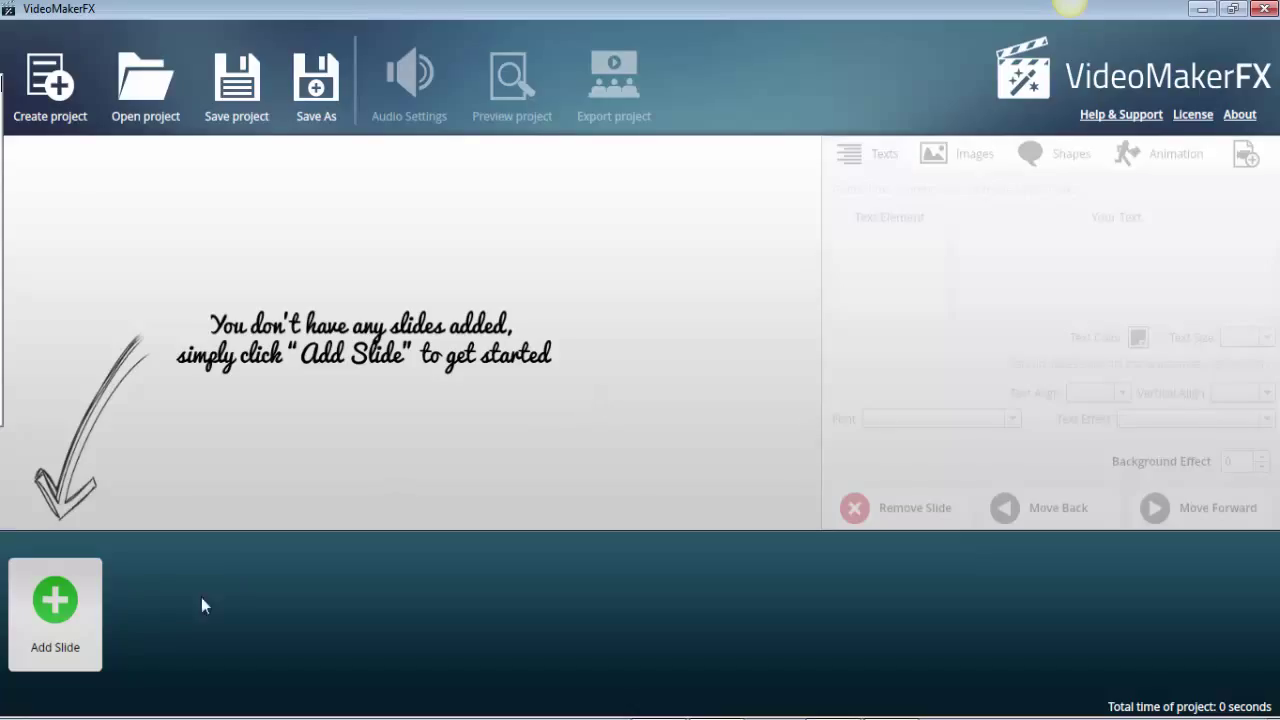
Step: Add a slide with the Large Image Only layout from the "-ESSENTIALS - Articles or Text" theme
{"action": "left_click", "coordinate": [57, 600]}
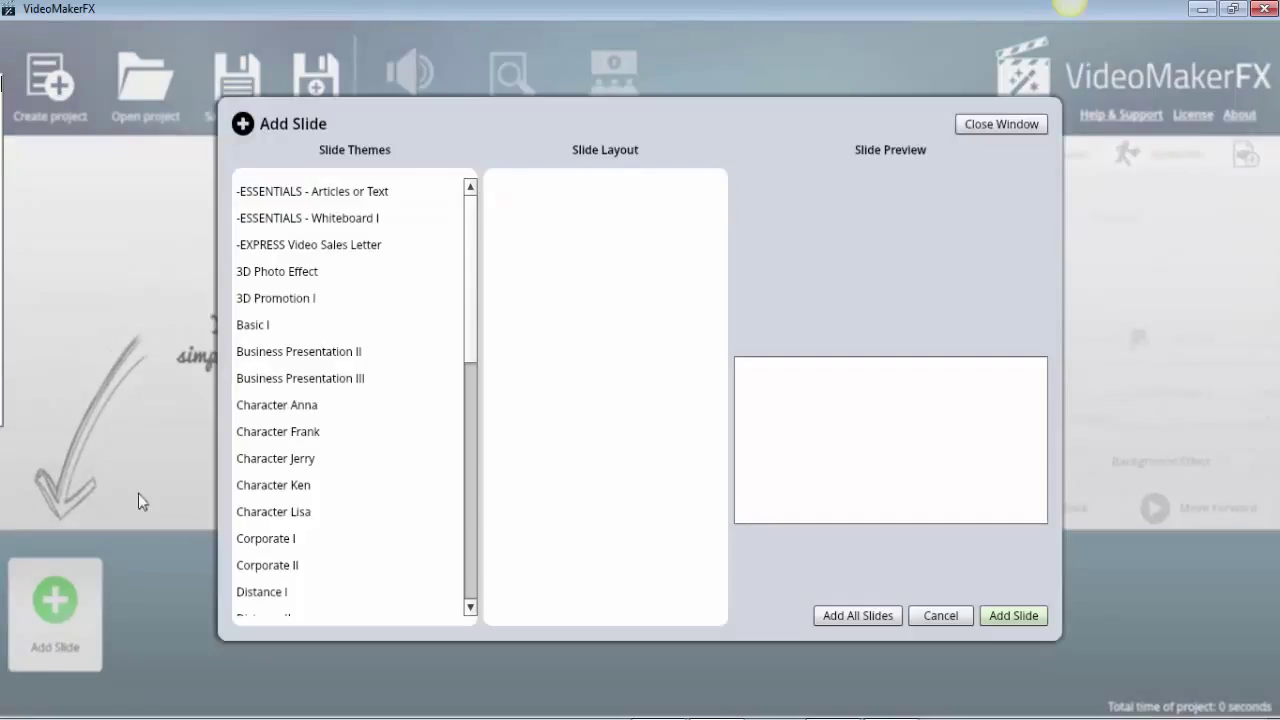
{"action": "left_click", "coordinate": [340, 201]}
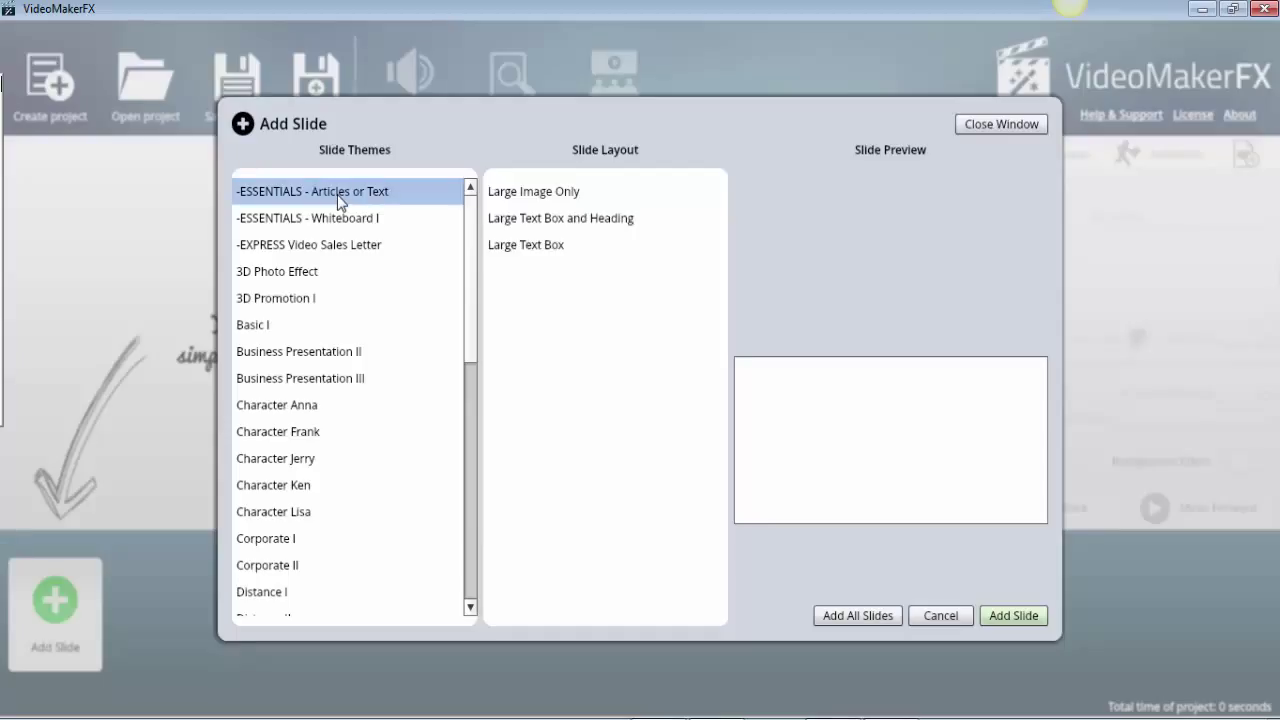
{"action": "left_click", "coordinate": [522, 193]}
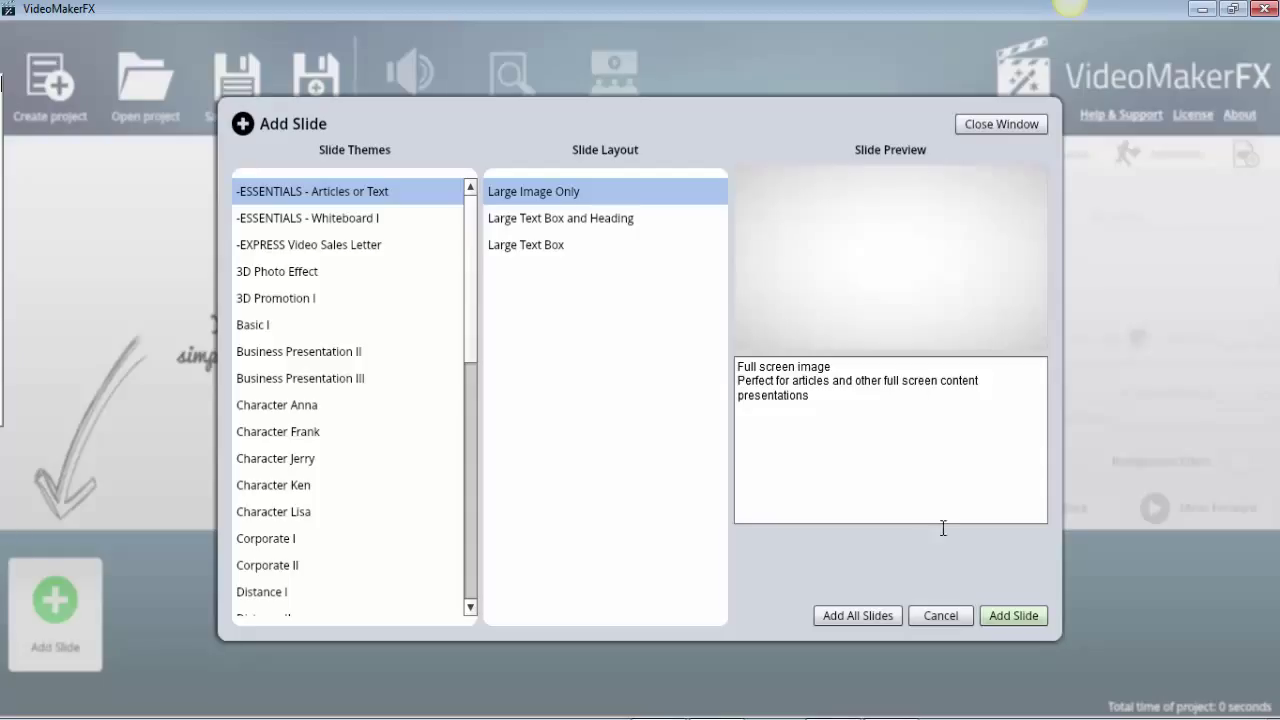
{"action": "left_click", "coordinate": [1030, 616]}
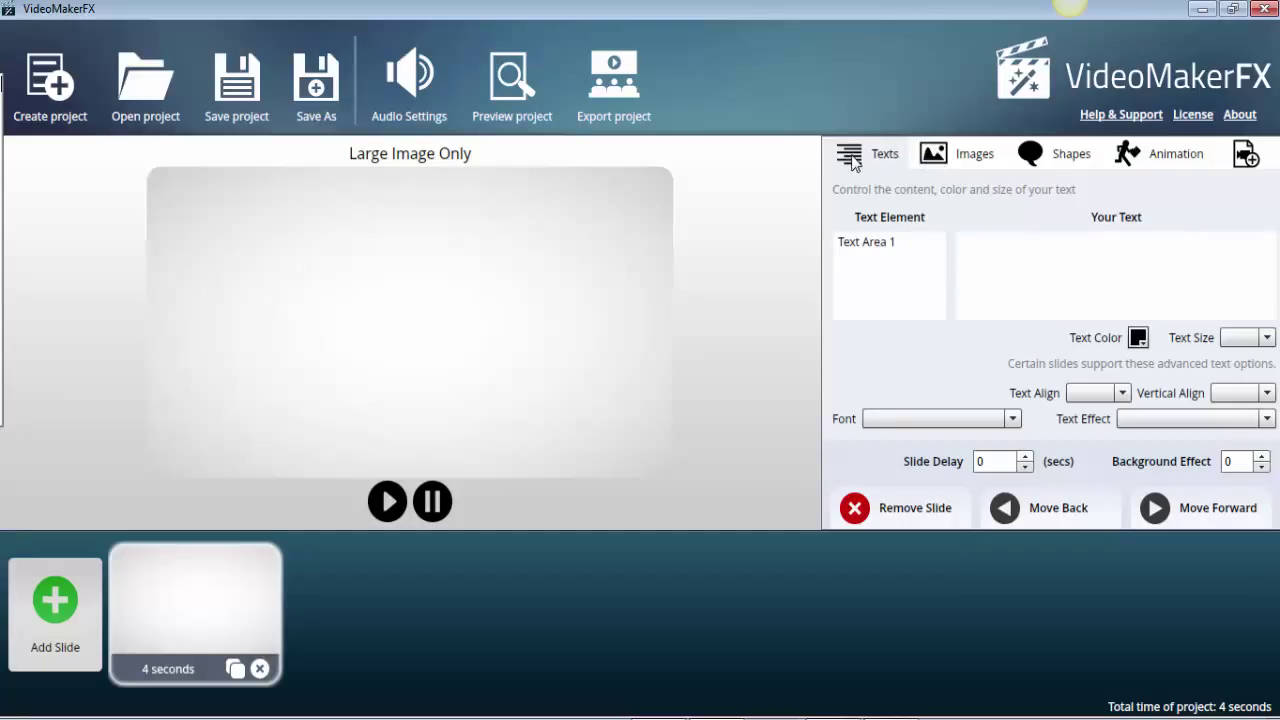
Step: Fill Text Area 1 of the slide with "Das ist ein Test von" followed by the presenter's first name
{"action": "left_click", "coordinate": [853, 245]}
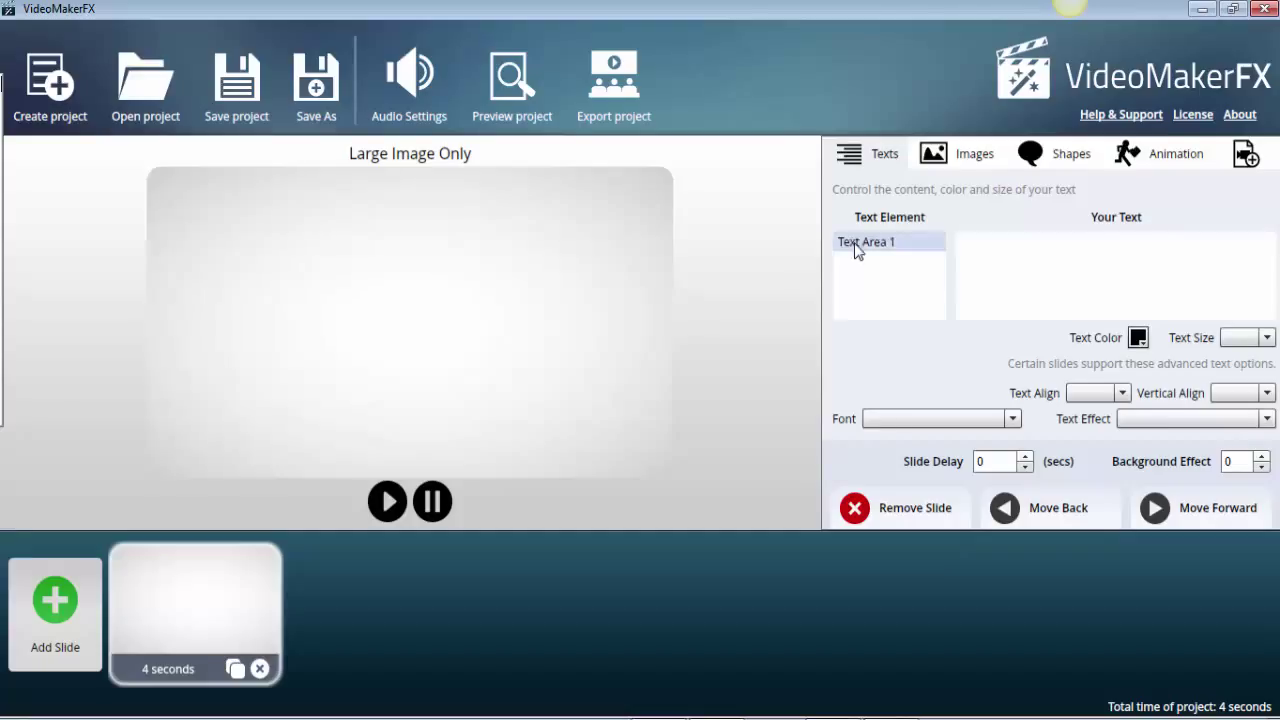
{"action": "left_click", "coordinate": [1000, 246]}
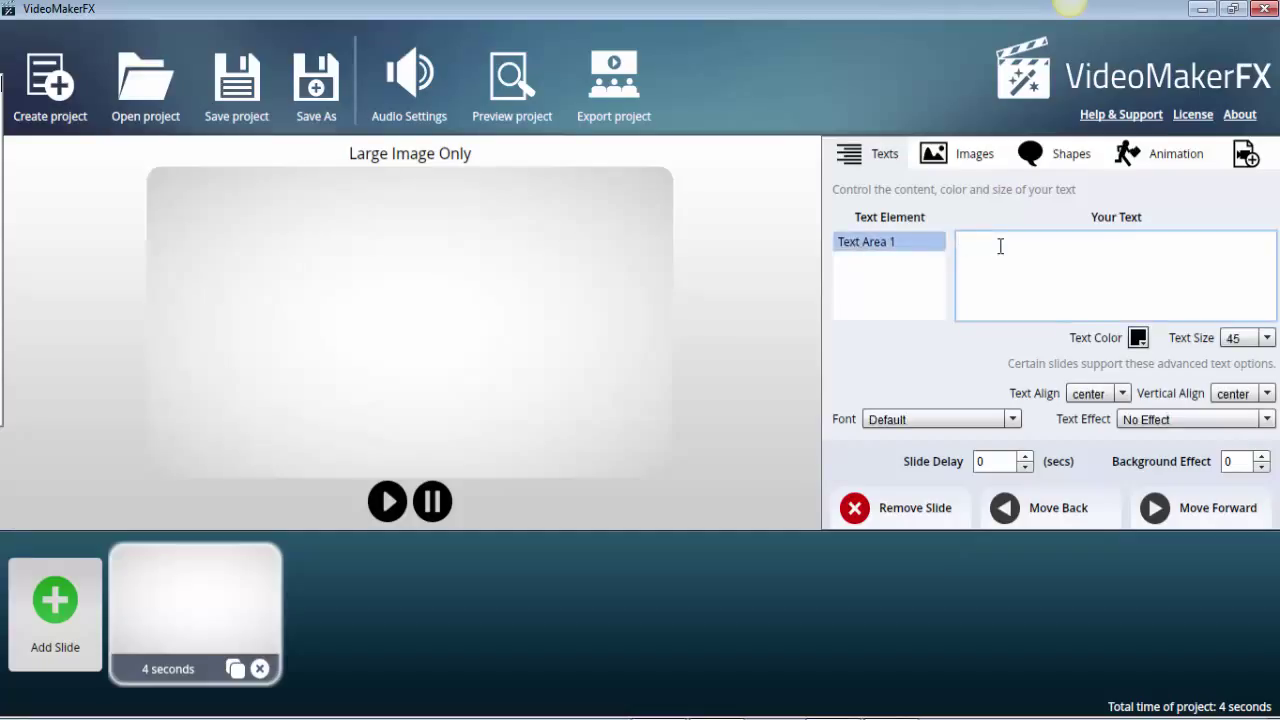
{"action": "type", "text": "Die"}
{"action": "key", "text": "BackSpace"}
{"action": "key", "text": "BackSpace"}
{"action": "type", "text": "as ist ein Test von"}
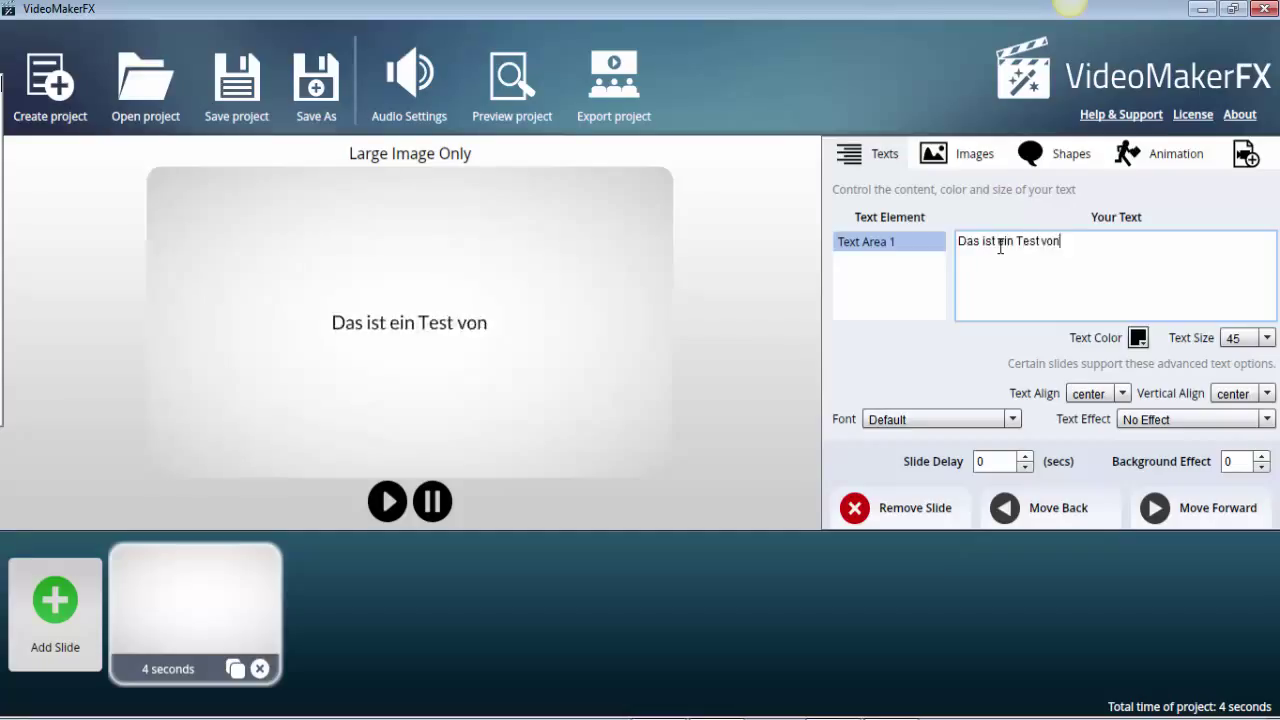
{"action": "type", "text": " Benjamin"}
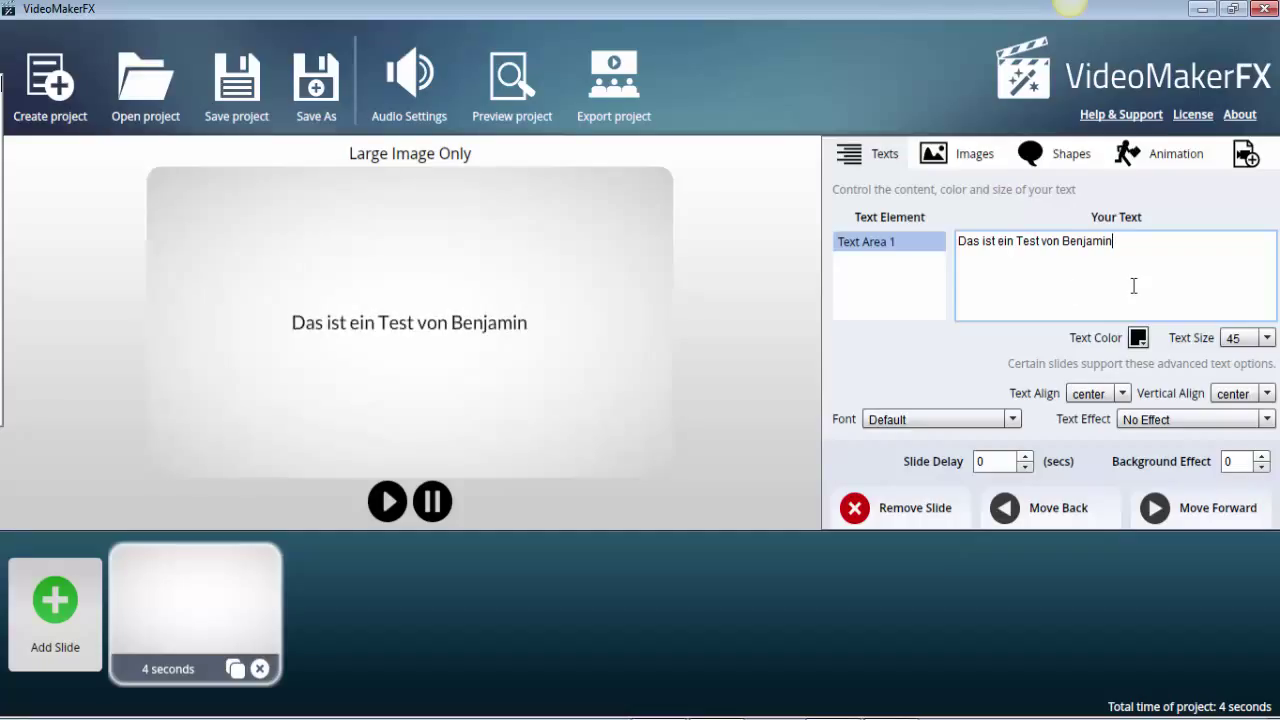
Step: Try a turquoise green and a yellow text color on the slide text, then return it to black
{"action": "left_click", "coordinate": [1142, 340]}
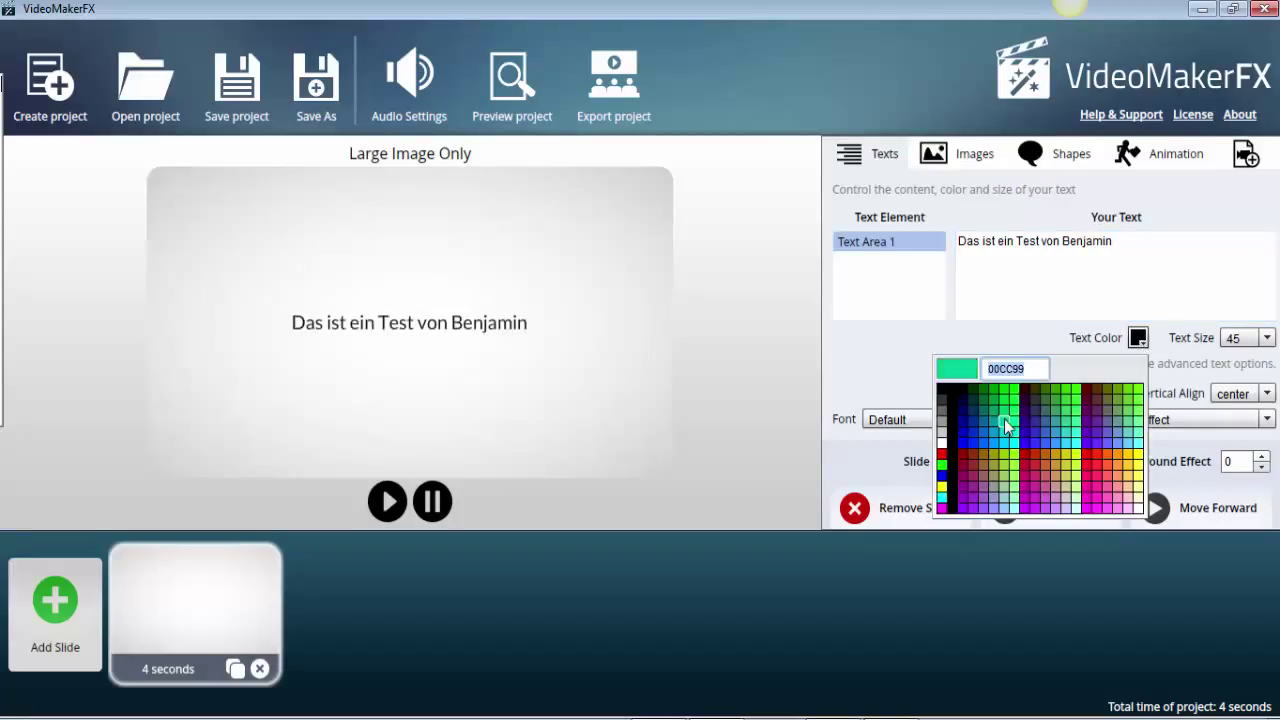
{"action": "left_click", "coordinate": [1004, 419]}
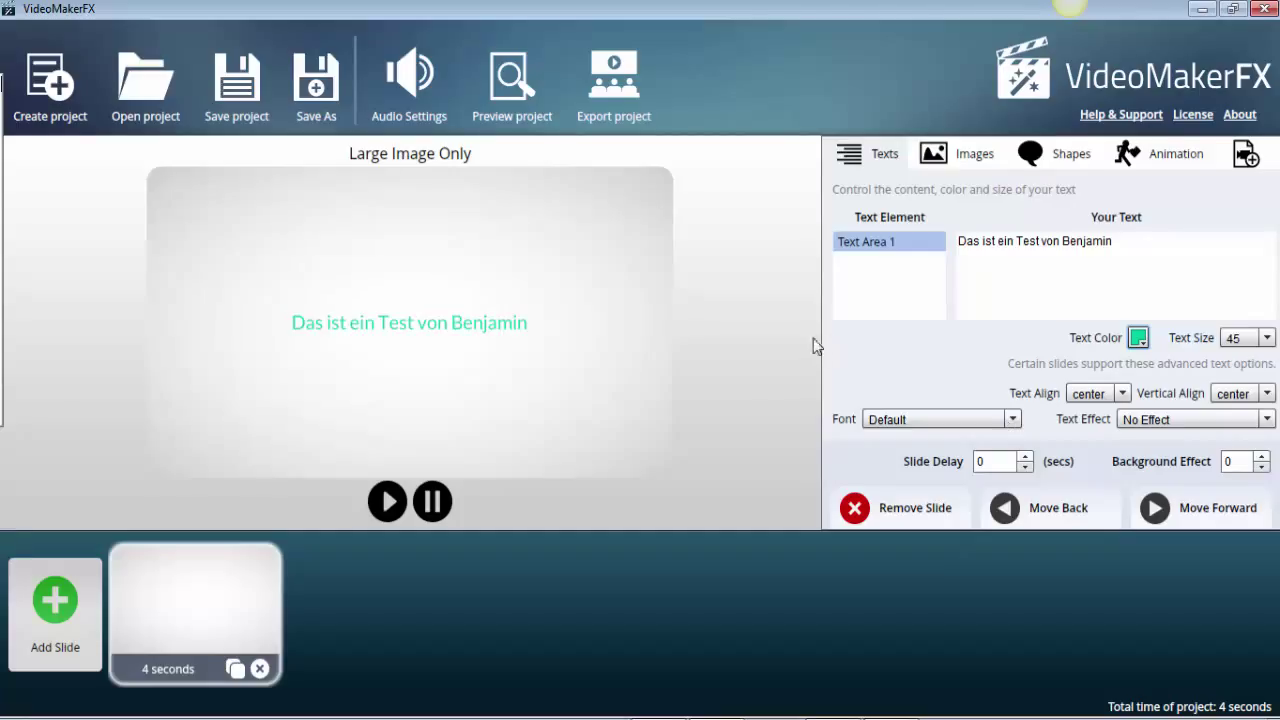
{"action": "left_click", "coordinate": [1138, 339]}
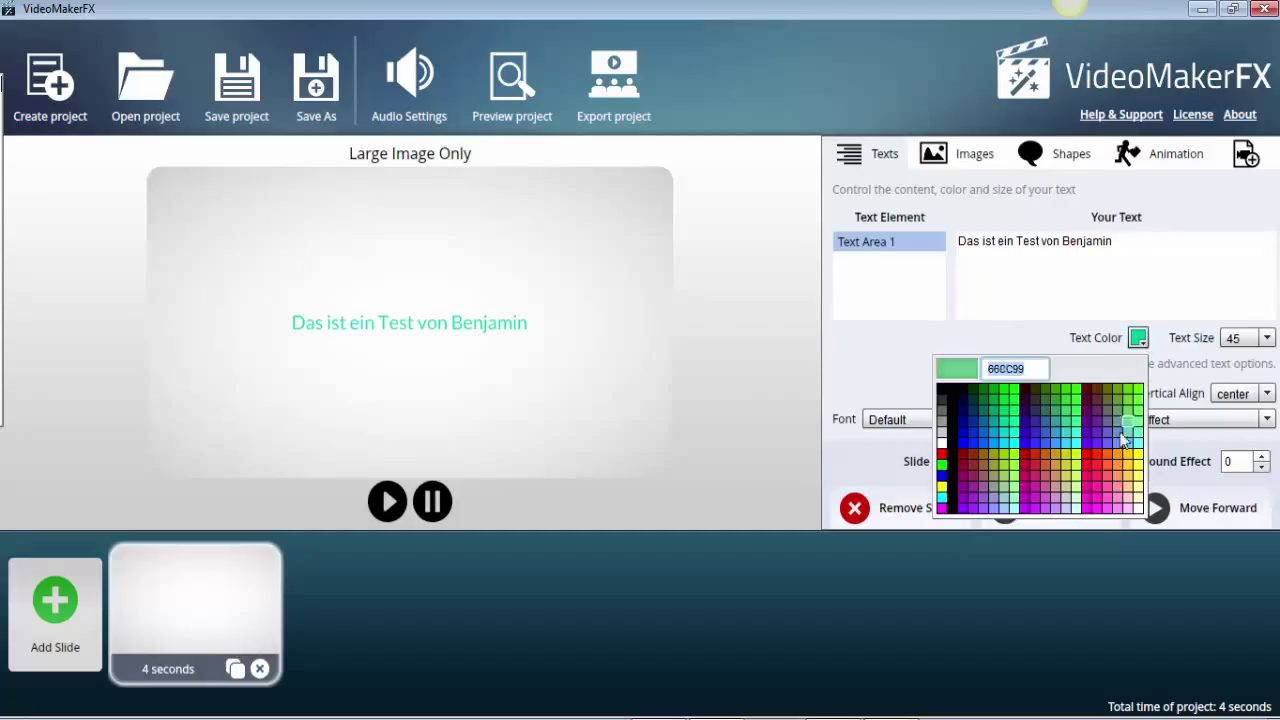
{"action": "left_click", "coordinate": [1137, 460]}
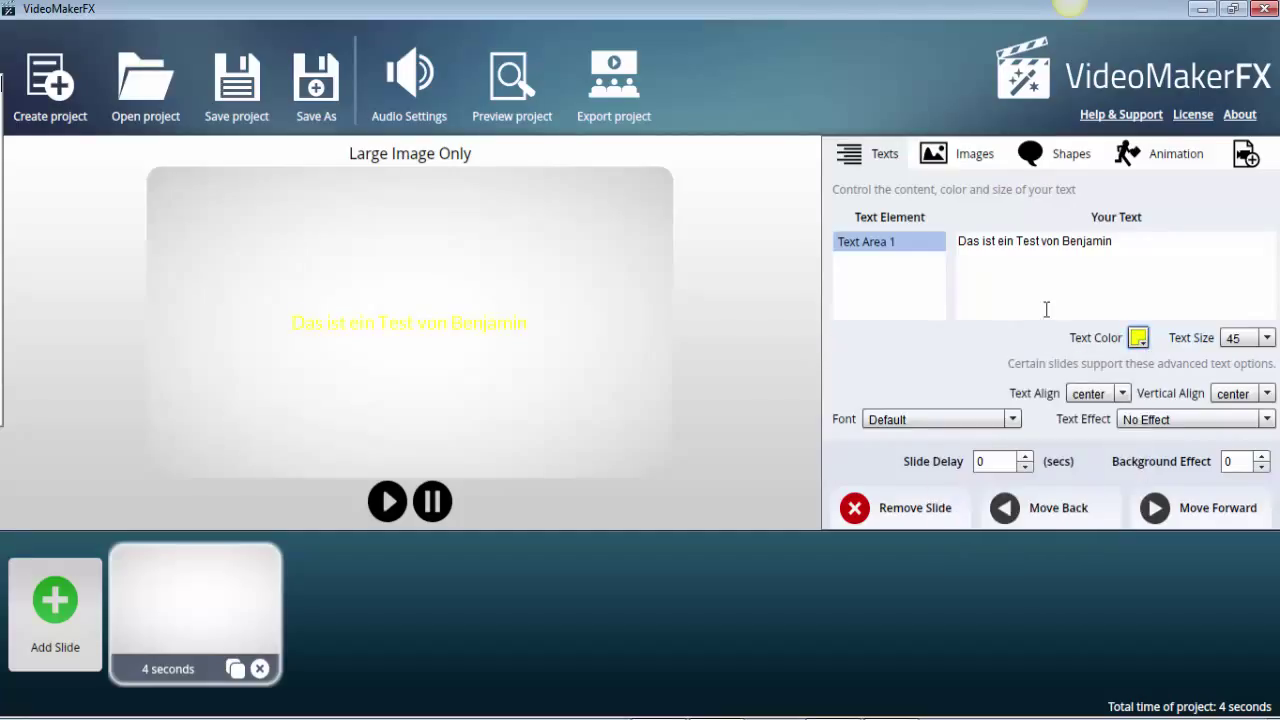
{"action": "left_click", "coordinate": [1138, 338]}
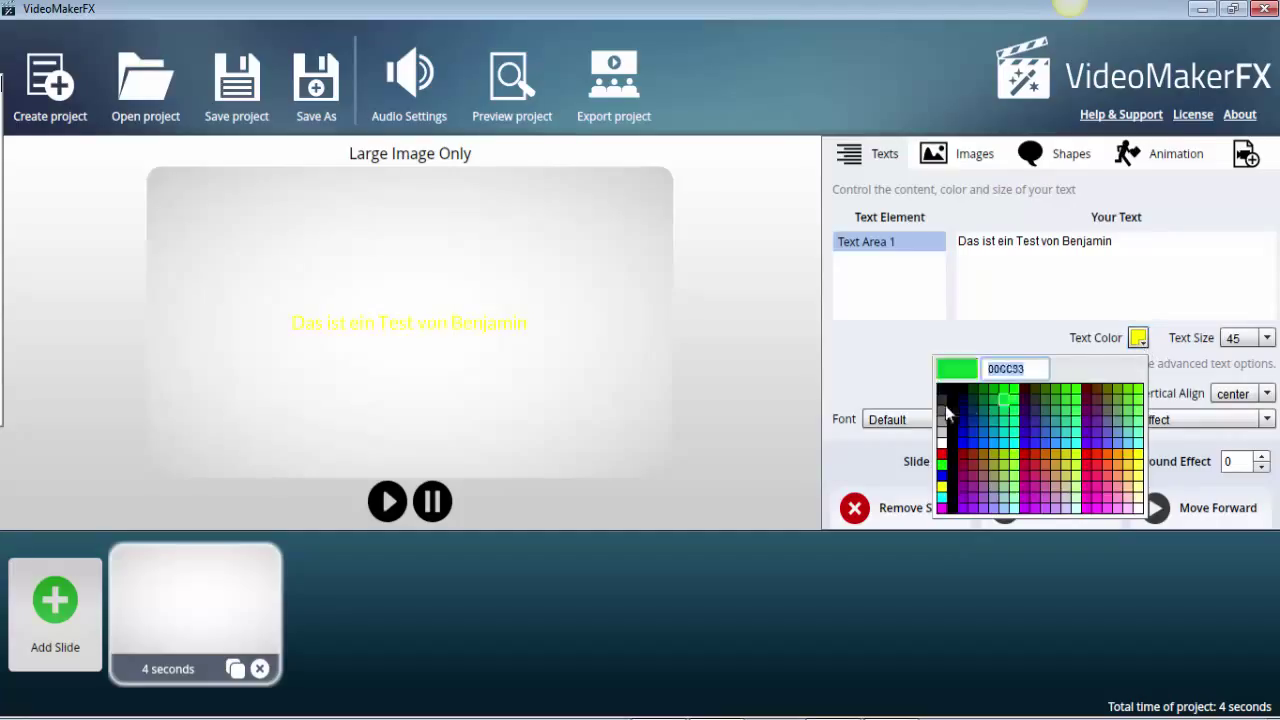
{"action": "left_click", "coordinate": [952, 406]}
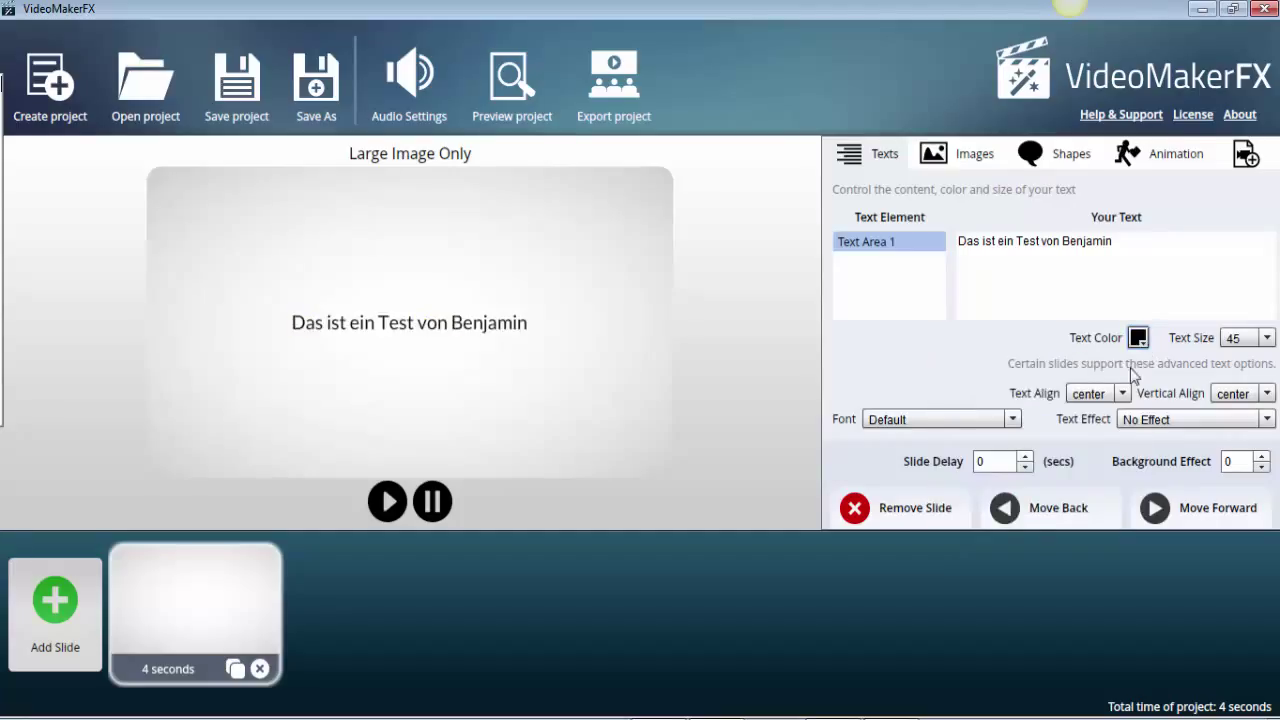
Step: Set the size of the slide text in Text Area 1 to 55
{"action": "left_click", "coordinate": [1264, 338]}
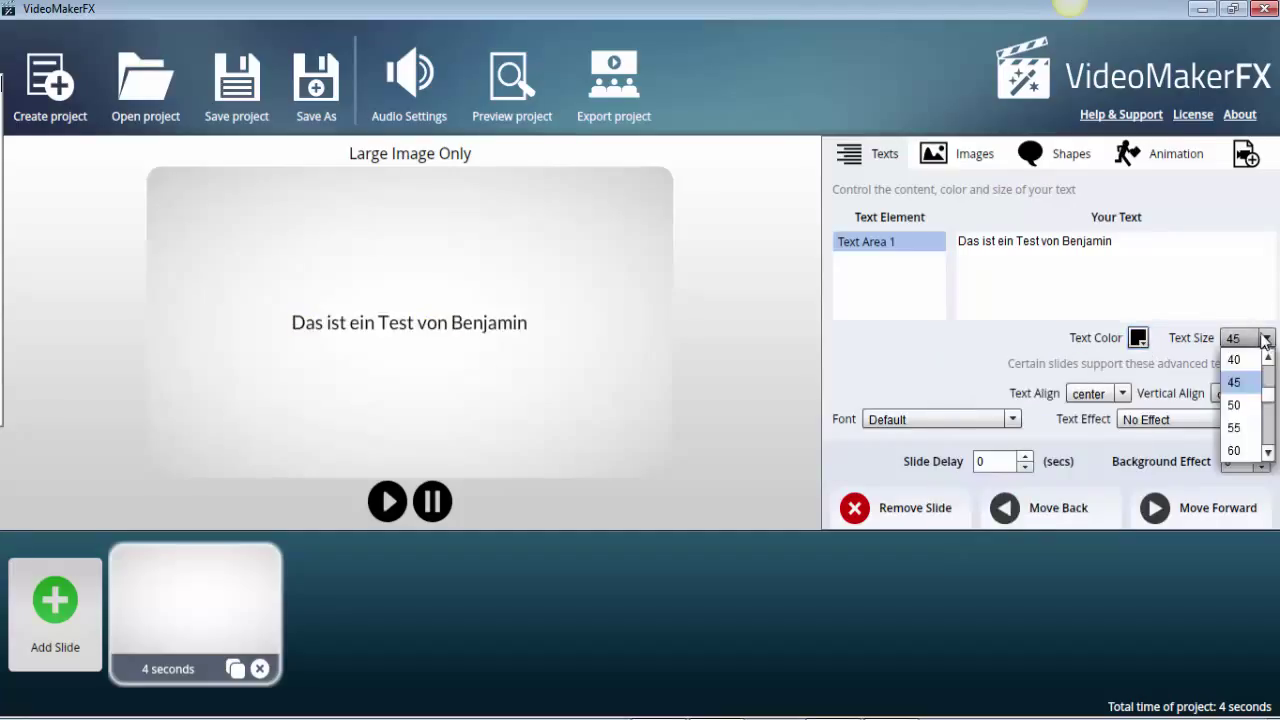
{"action": "left_click", "coordinate": [1236, 428]}
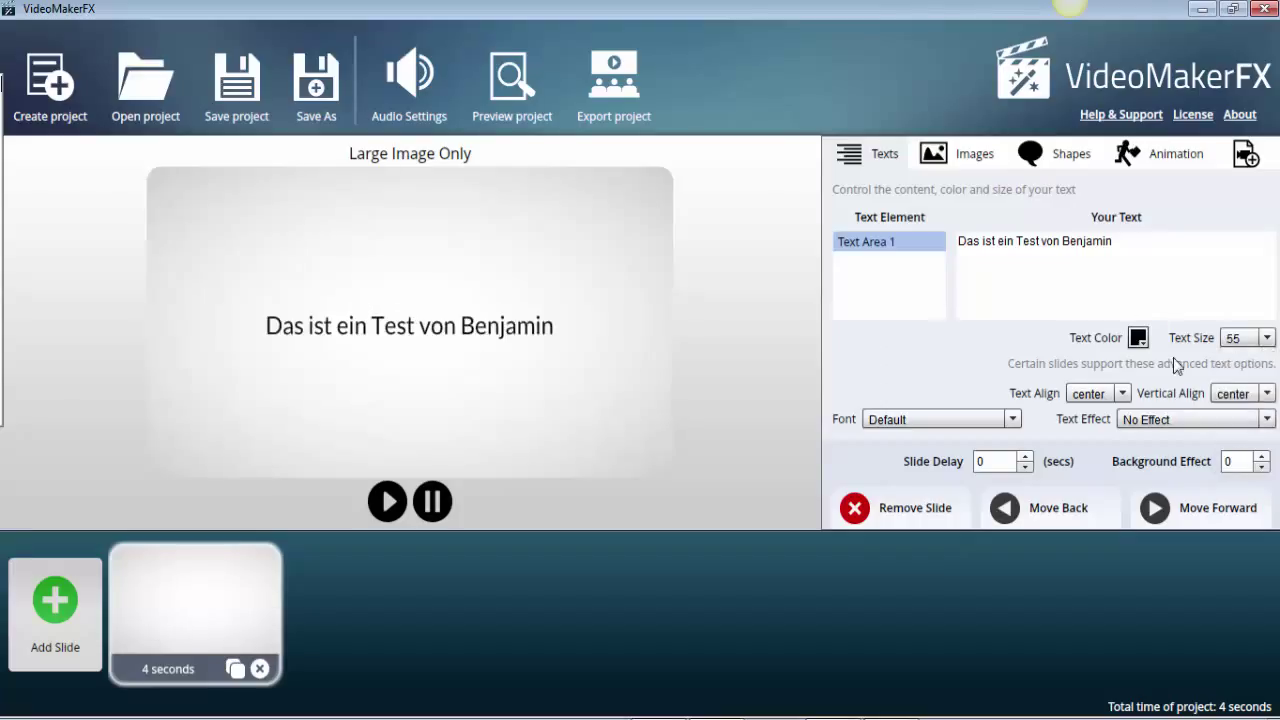
Step: Try left text alignment for the slide text and restore center alignment
{"action": "left_click", "coordinate": [1121, 394]}
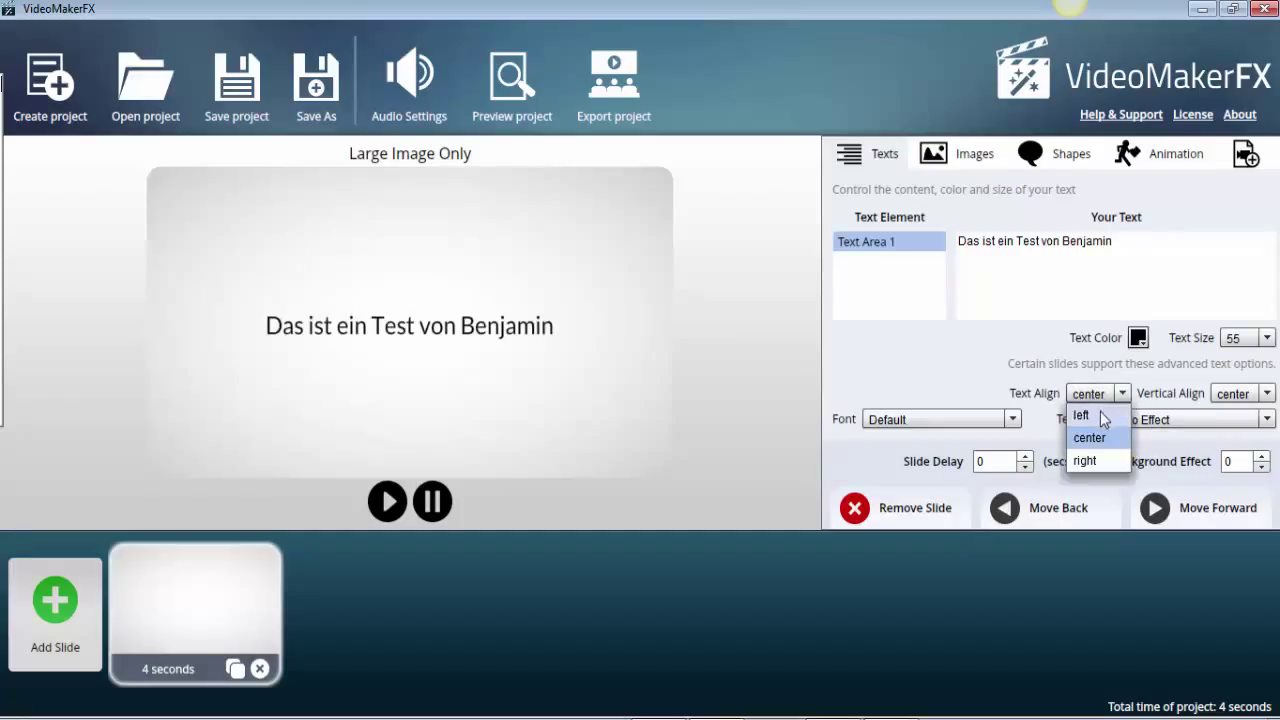
{"action": "left_click", "coordinate": [1096, 414]}
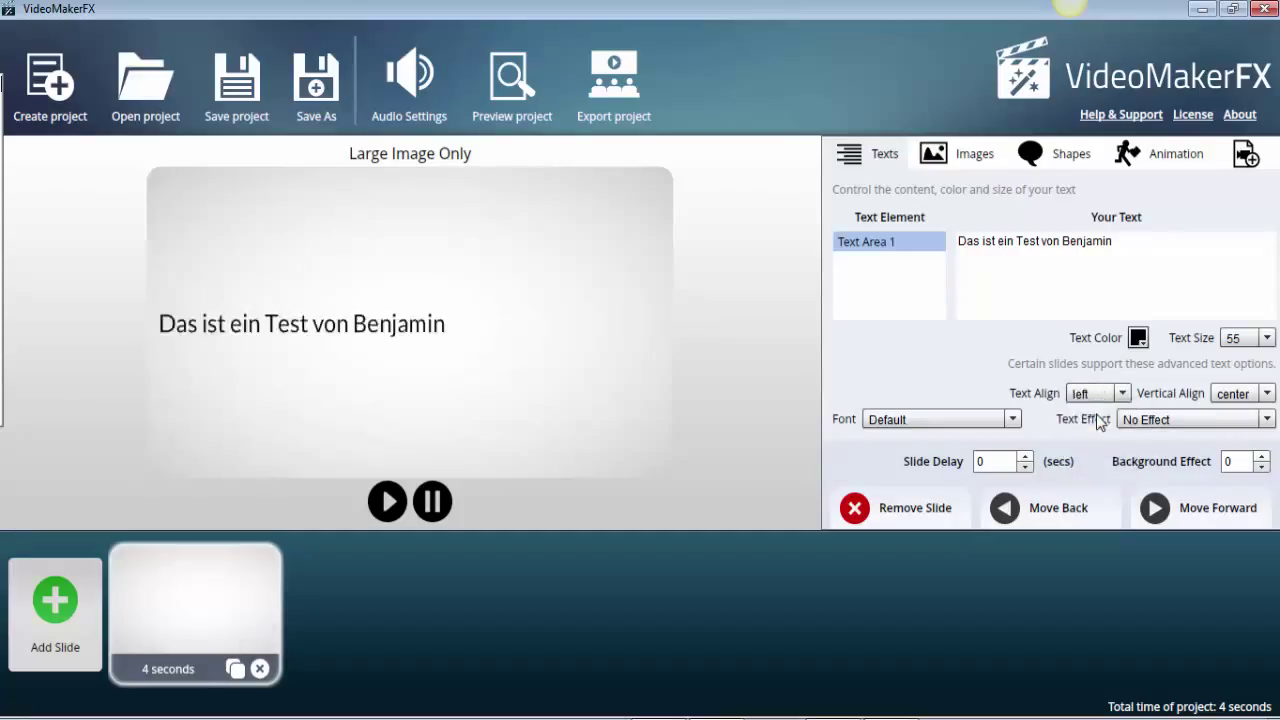
{"action": "left_click", "coordinate": [1100, 394]}
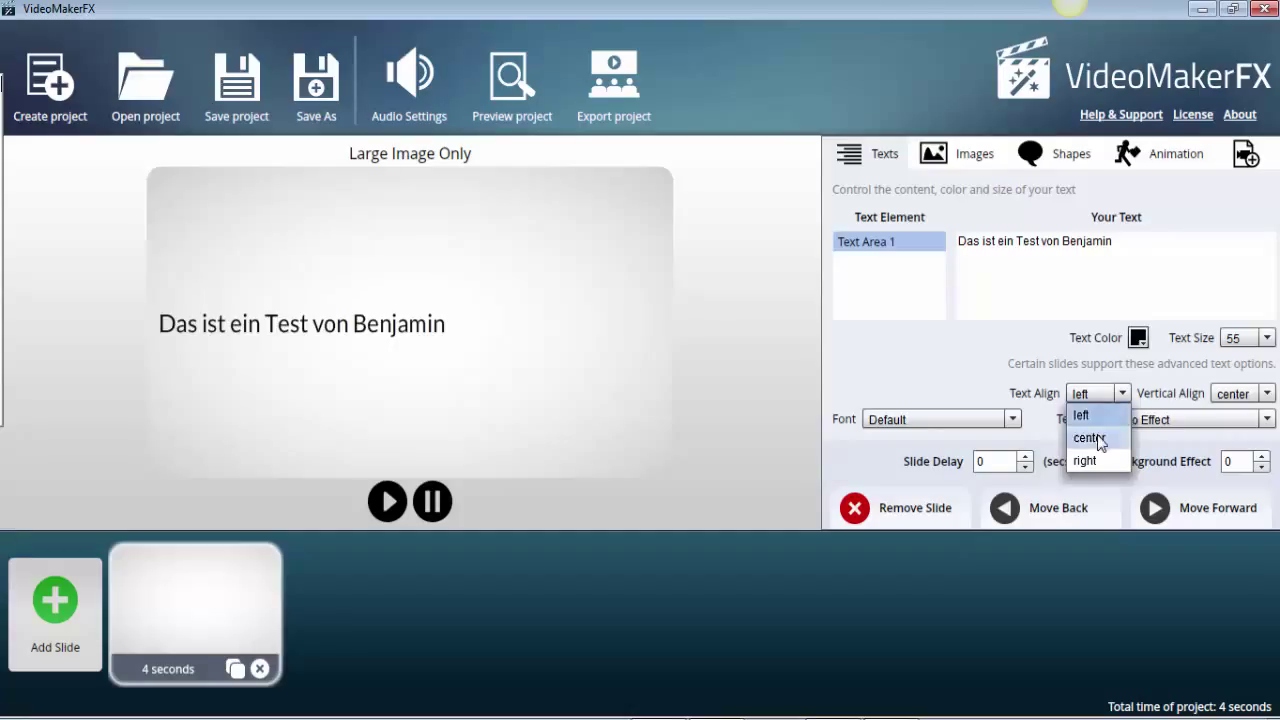
{"action": "left_click", "coordinate": [1097, 436]}
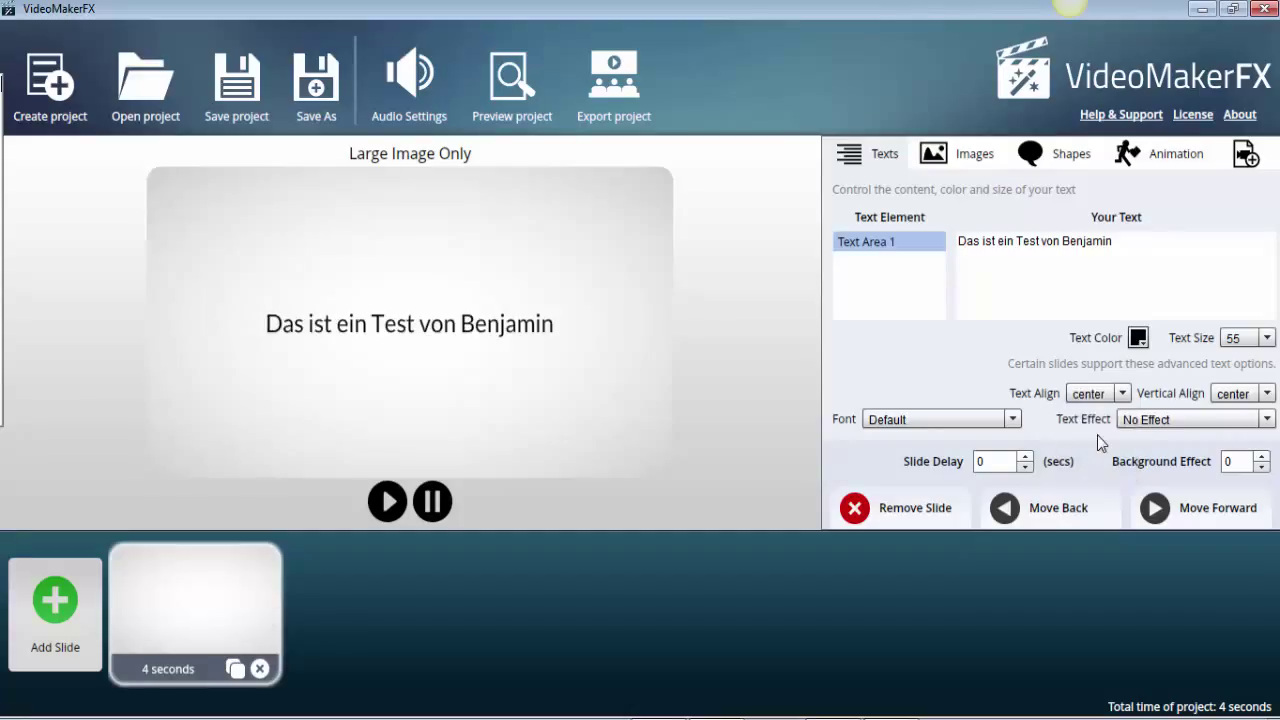
Step: Try top and bottom vertical alignment for the slide text and restore vertical centering
{"action": "left_click", "coordinate": [1240, 395]}
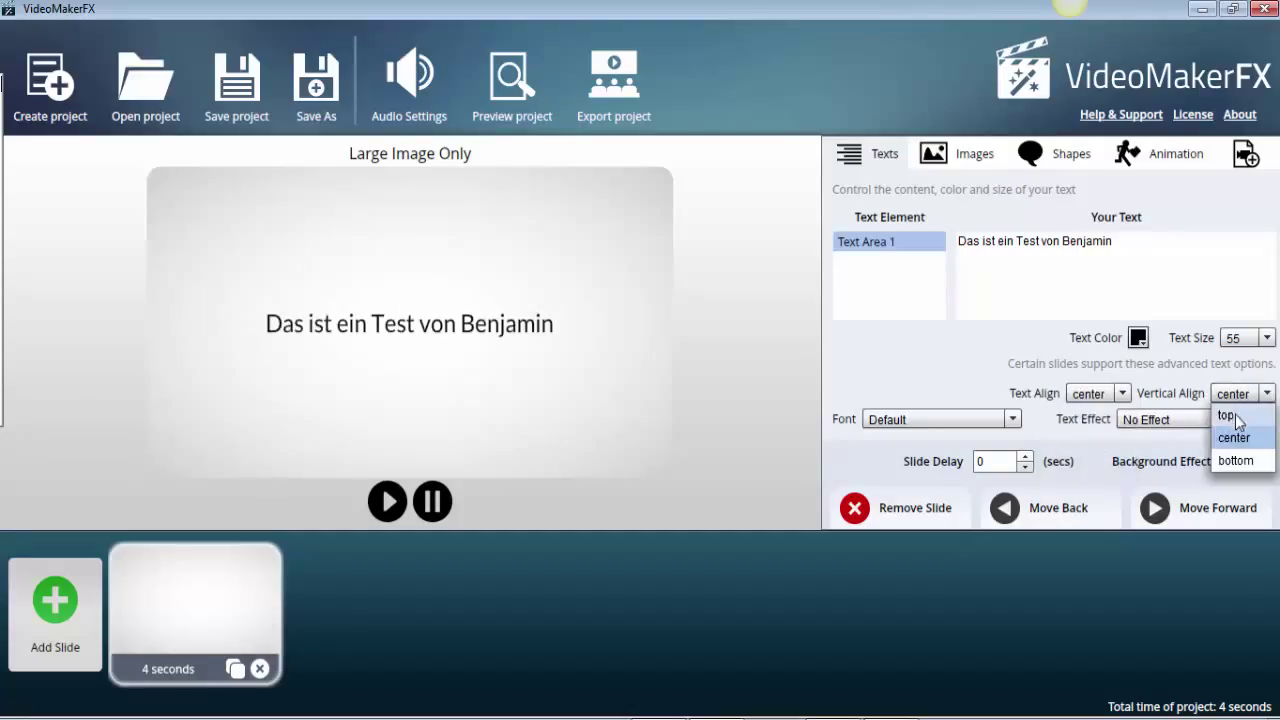
{"action": "left_click", "coordinate": [1237, 416]}
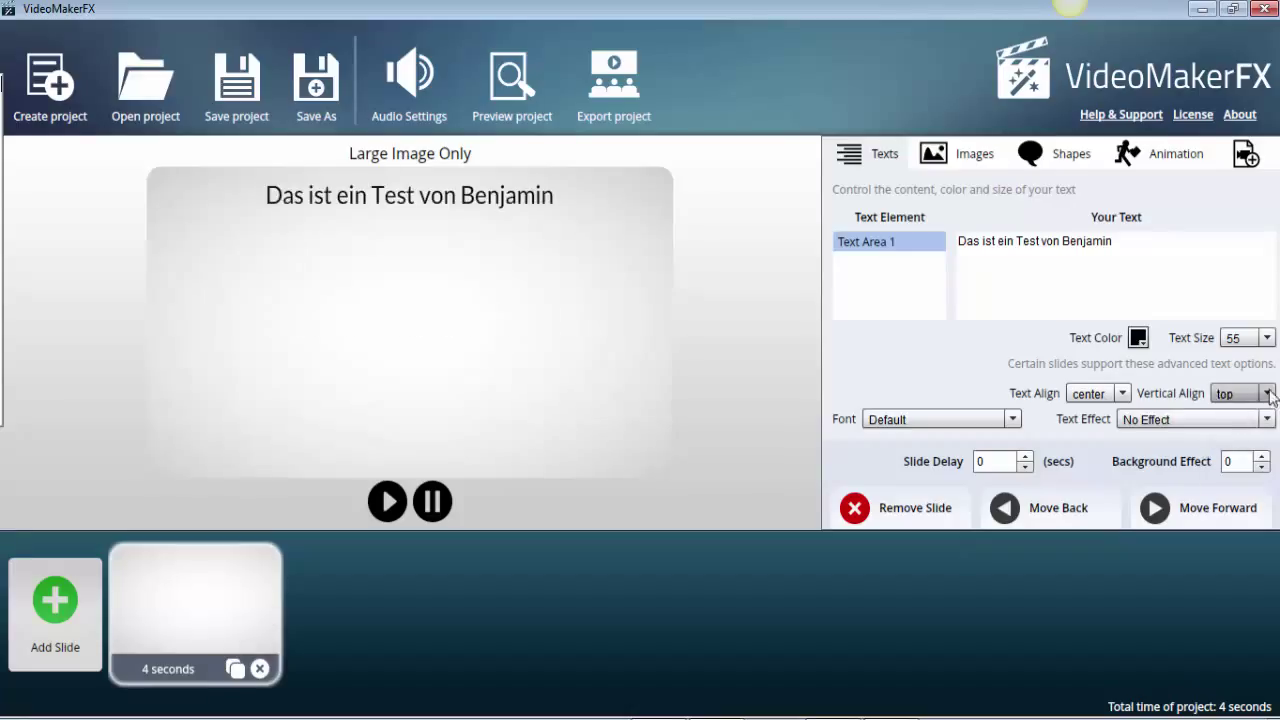
{"action": "left_click", "coordinate": [1268, 394]}
{"action": "left_click", "coordinate": [1236, 460]}
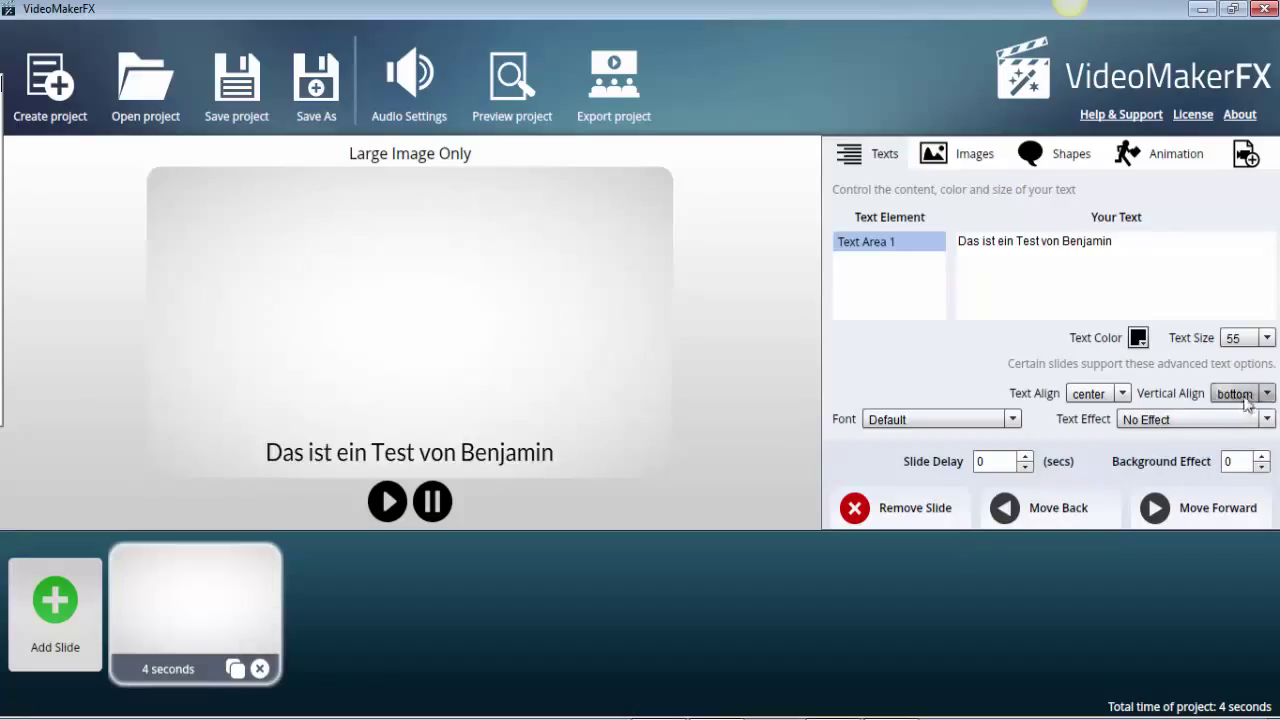
{"action": "left_click", "coordinate": [1267, 394]}
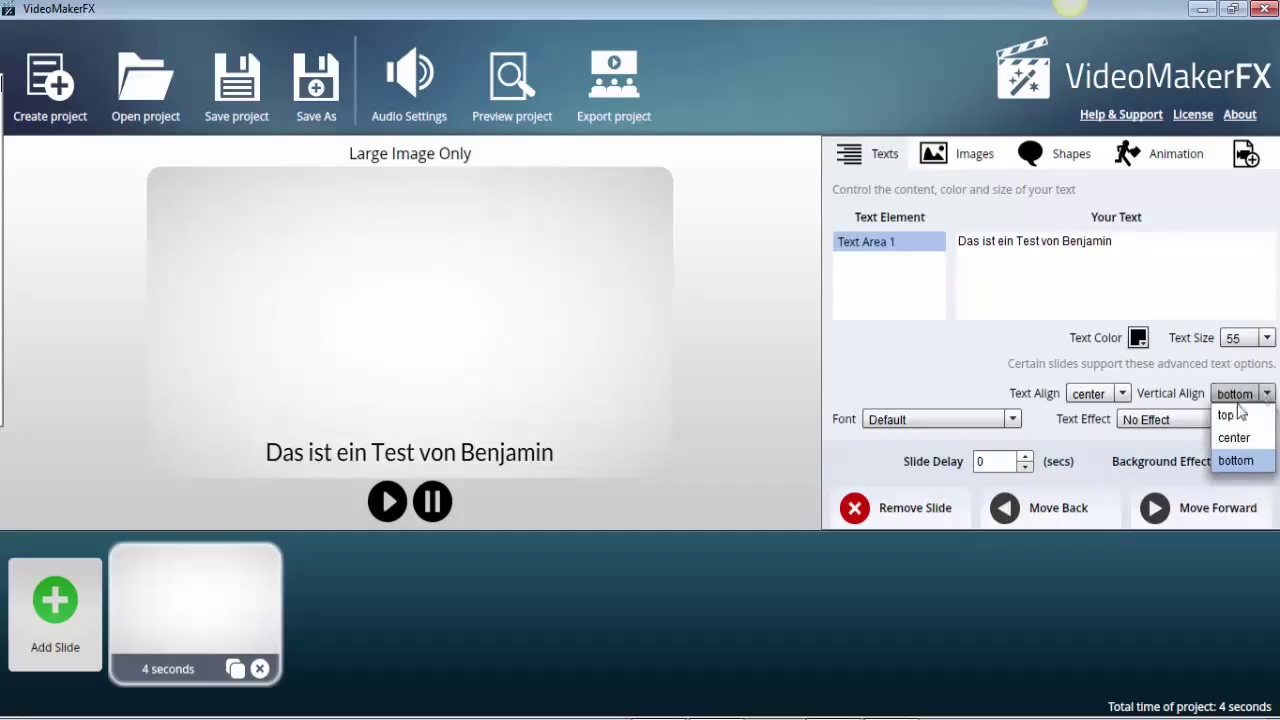
{"action": "left_click", "coordinate": [1232, 440]}
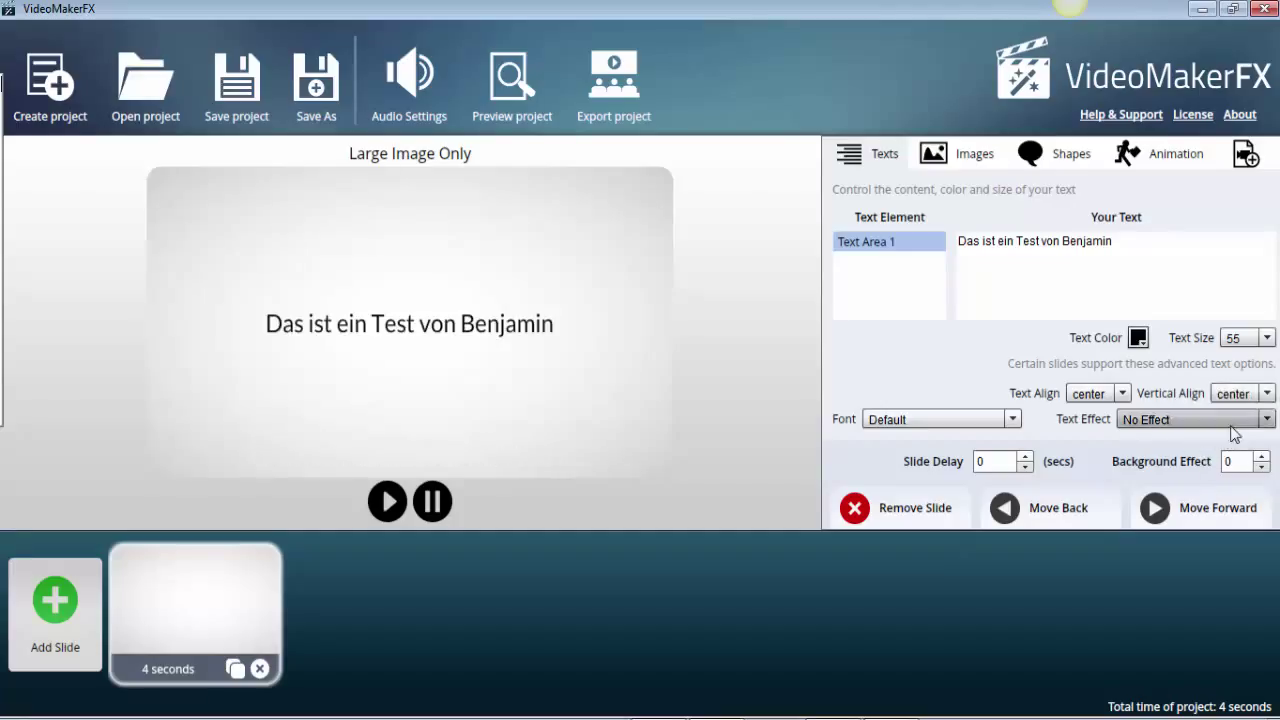
Step: Try the Arvo Regular font on the slide text and restore the Default font
{"action": "left_click", "coordinate": [990, 419]}
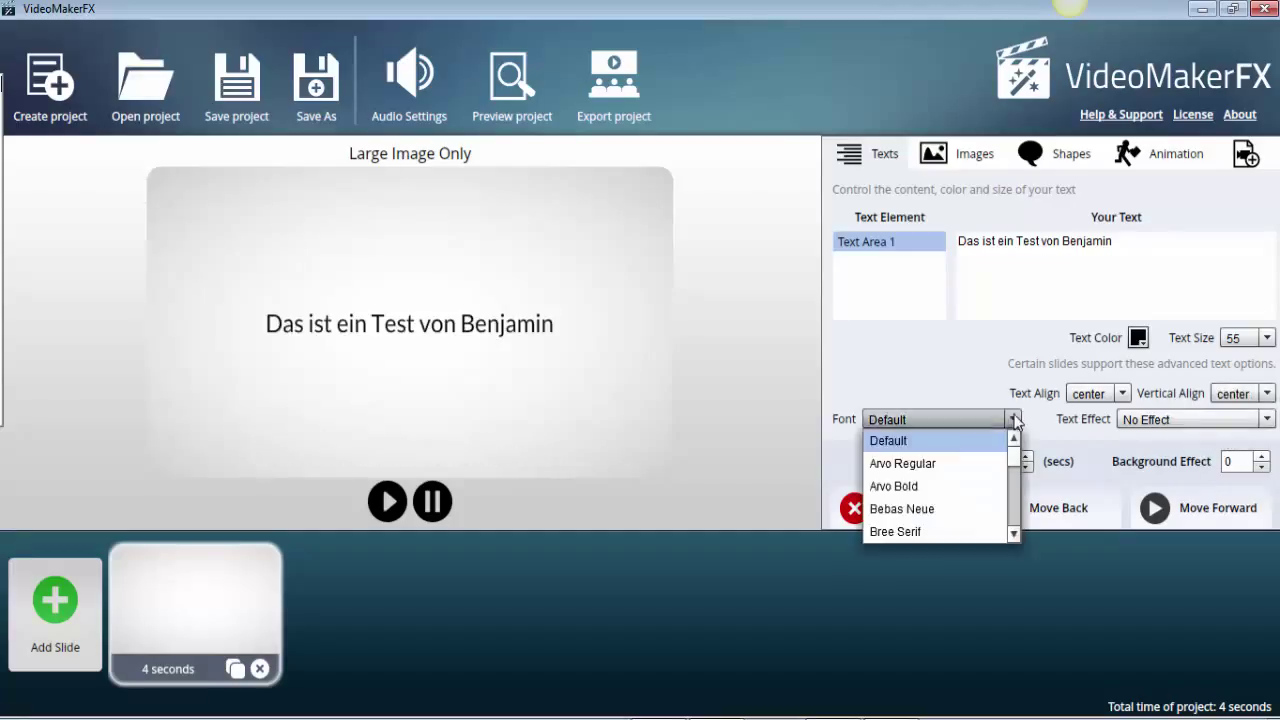
{"action": "left_click", "coordinate": [942, 464]}
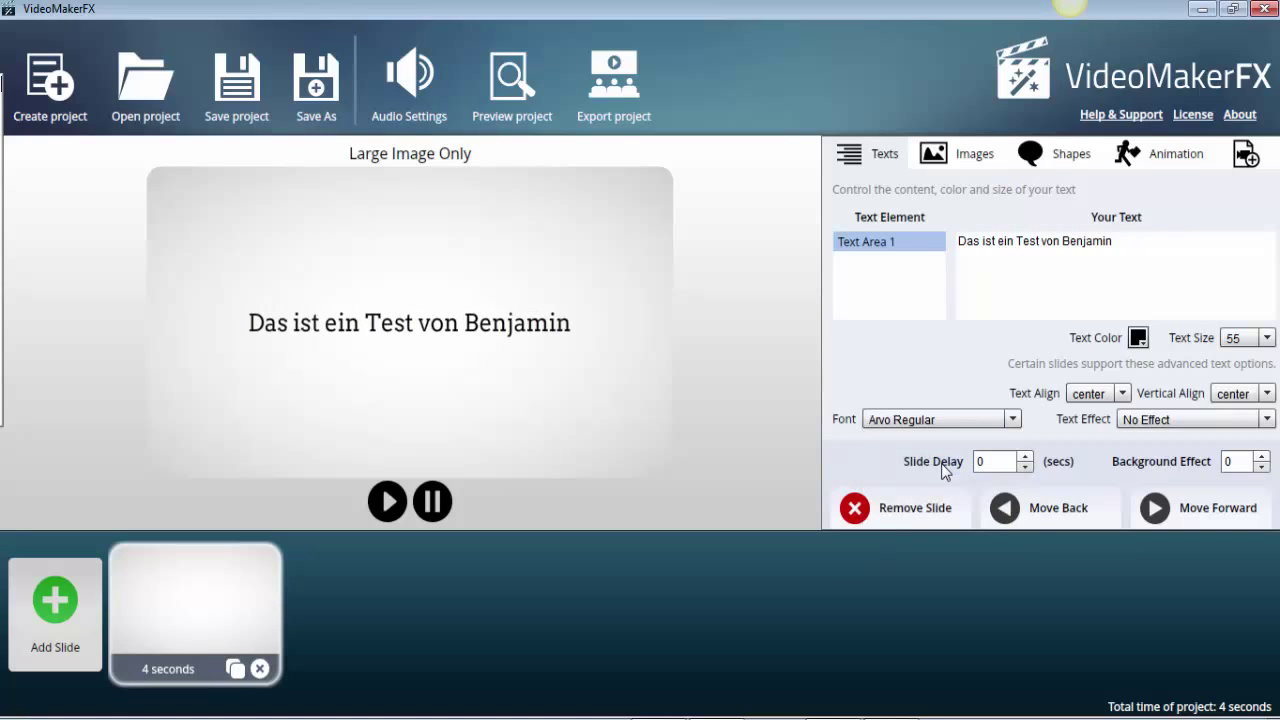
{"action": "left_click", "coordinate": [1012, 419]}
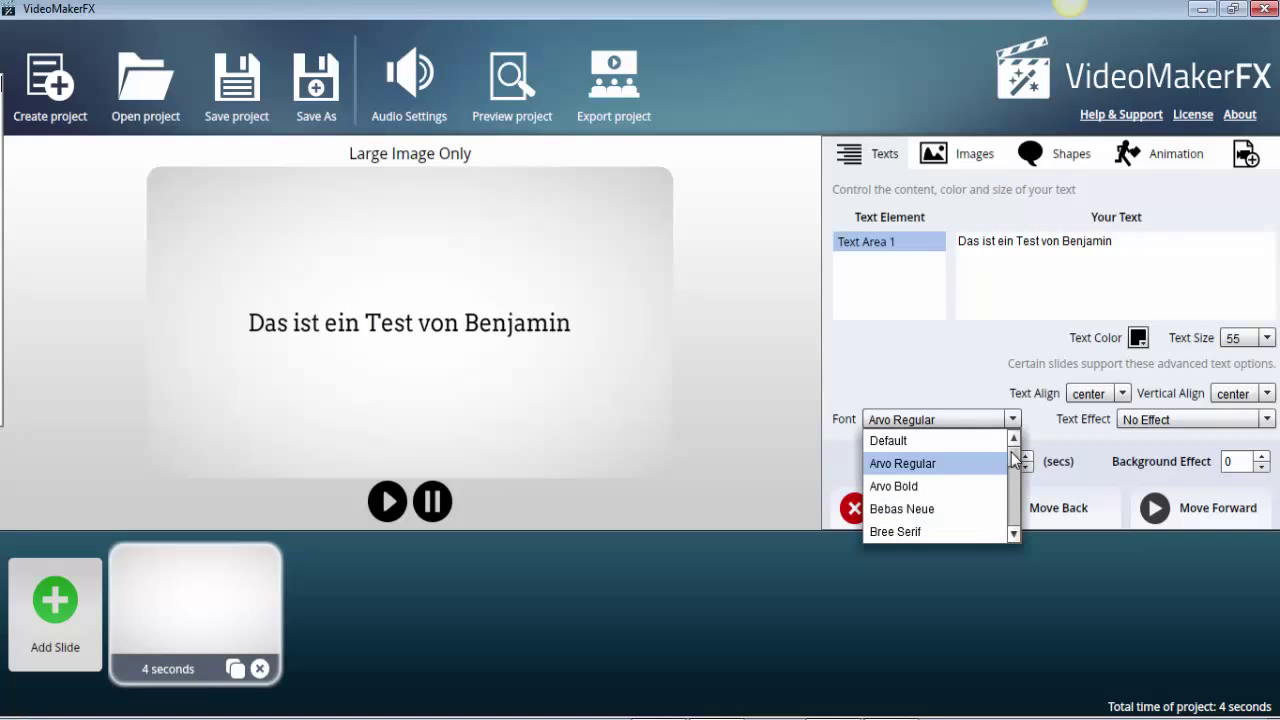
{"action": "mouse_move", "coordinate": [1014, 452]}
{"action": "left_mouse_down"}
{"action": "mouse_move", "coordinate": [1017, 508]}
{"action": "mouse_move", "coordinate": [1014, 450]}
{"action": "left_mouse_up"}
{"action": "left_click", "coordinate": [935, 445]}
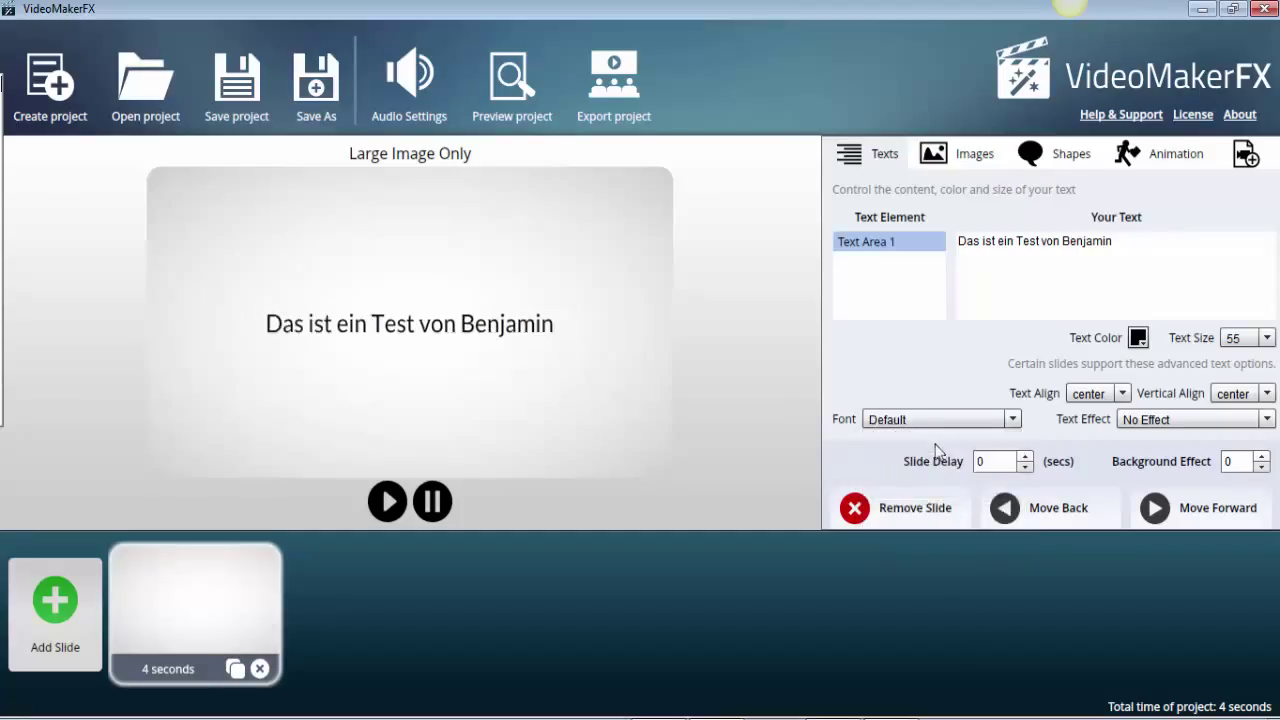
Step: Try the Crisp Shadow, Blured Shadow, Bright Glow and Strong Black Shadow 2 effects on the slide text and restore No Effect
{"action": "left_click", "coordinate": [1258, 420]}
{"action": "left_click", "coordinate": [1202, 463]}
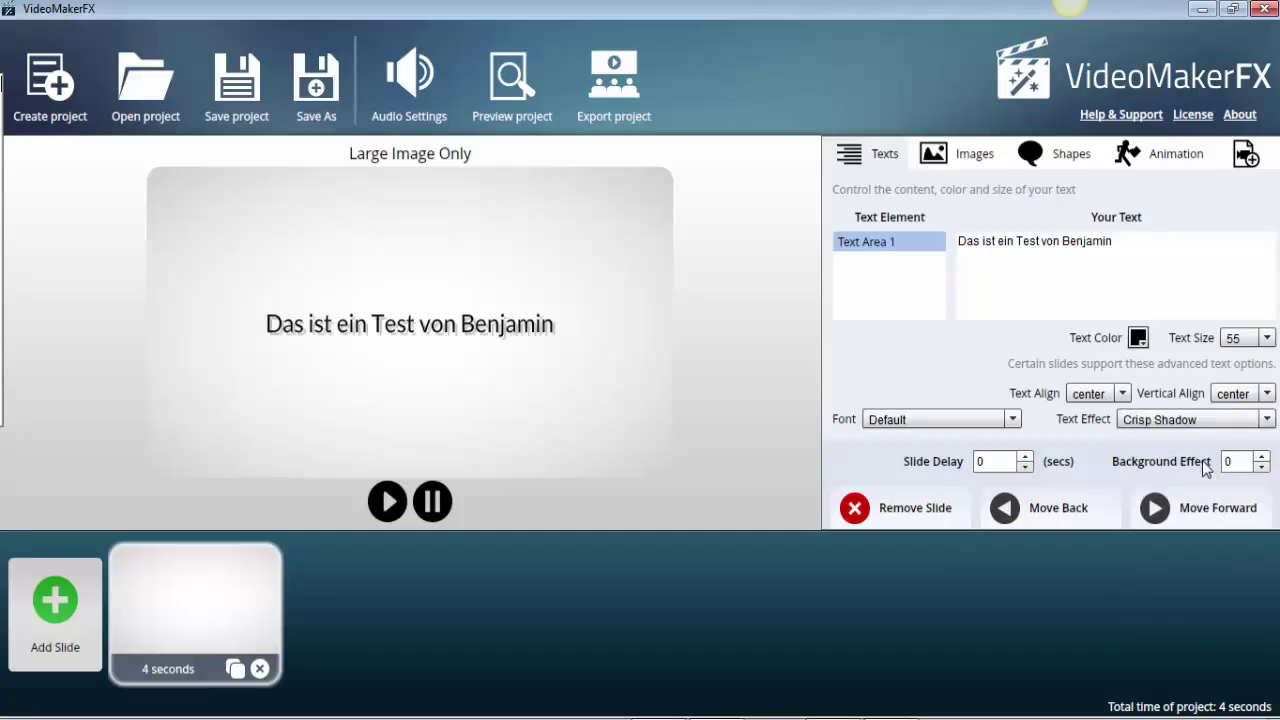
{"action": "left_click", "coordinate": [1265, 420]}
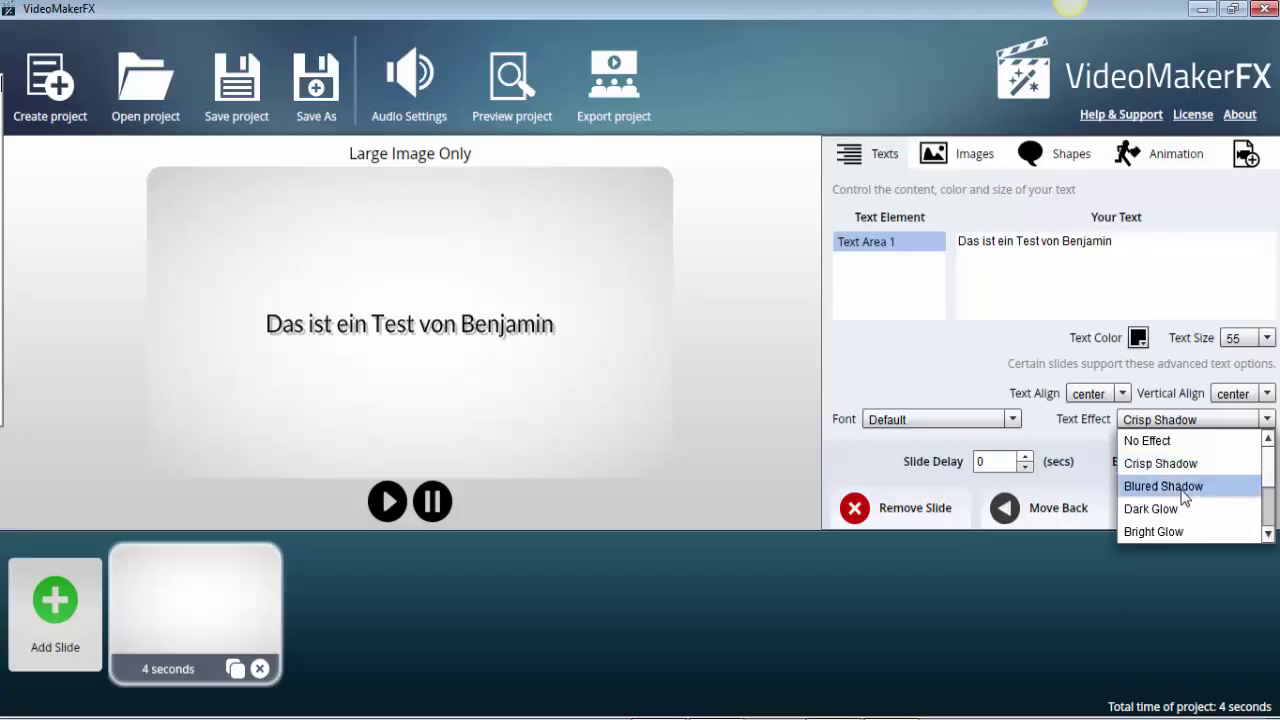
{"action": "left_click", "coordinate": [1180, 488]}
{"action": "left_click", "coordinate": [1263, 424]}
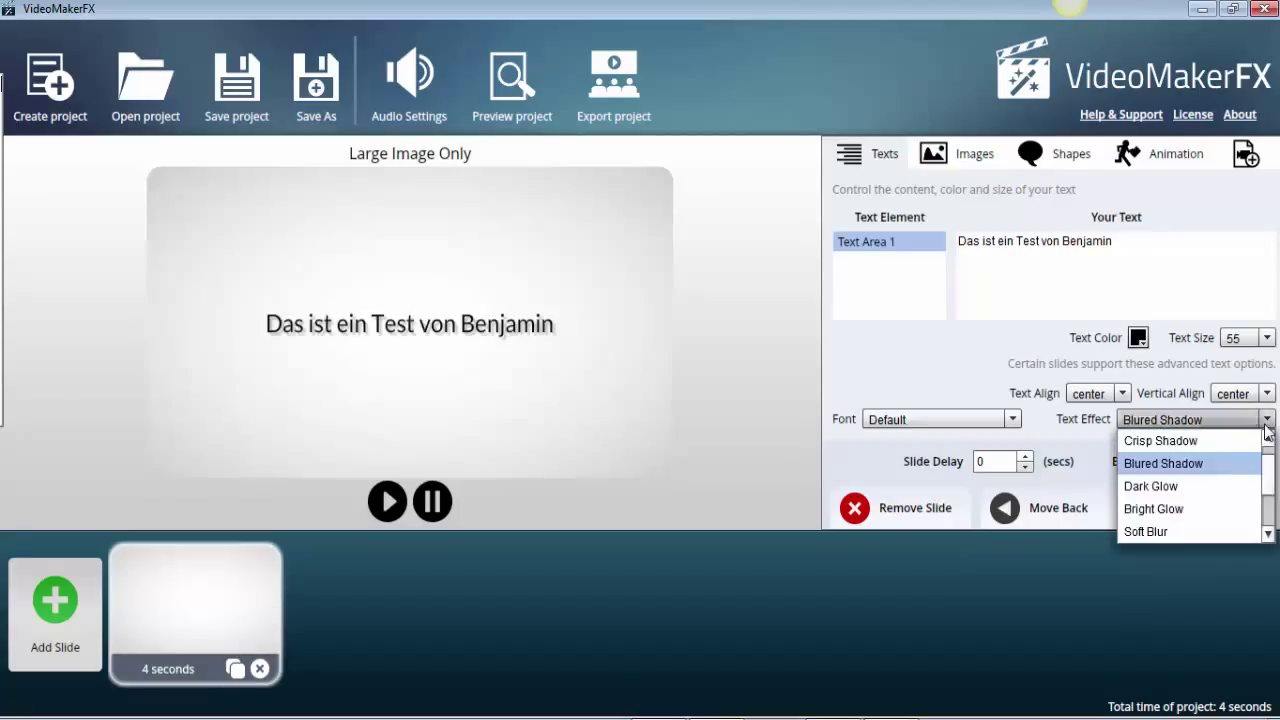
{"action": "left_click", "coordinate": [1200, 507]}
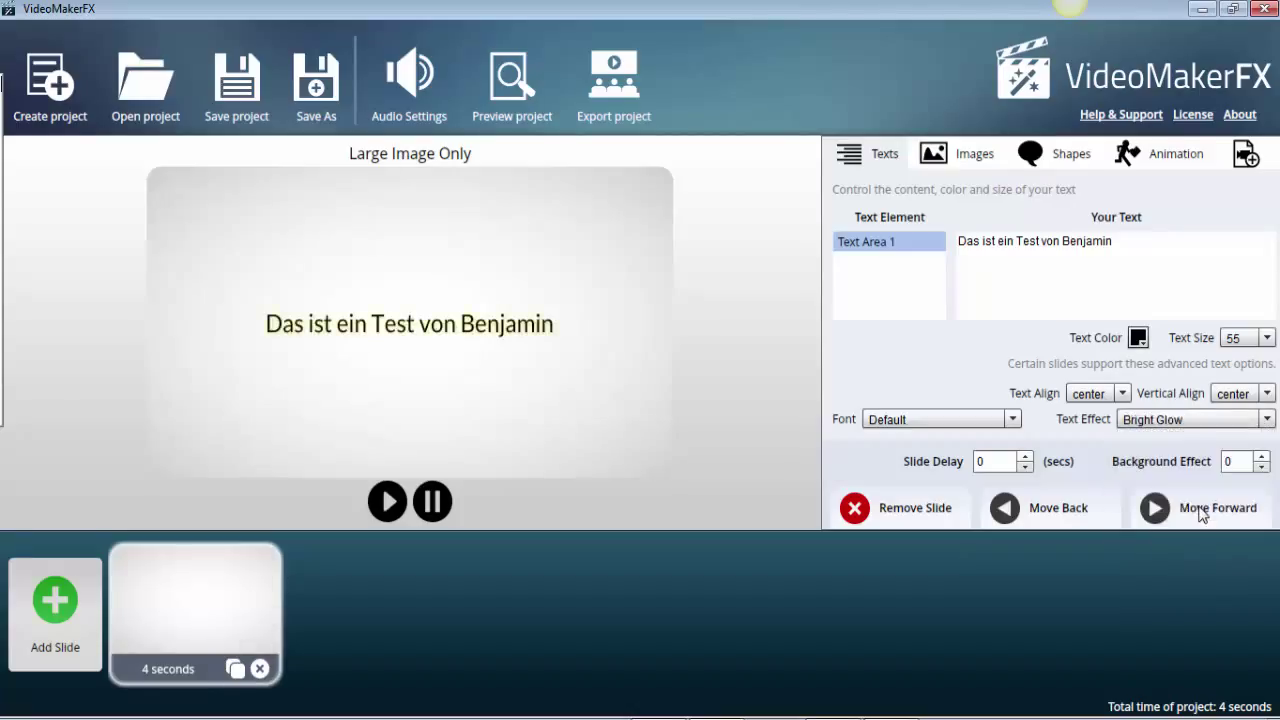
{"action": "left_click", "coordinate": [1267, 420]}
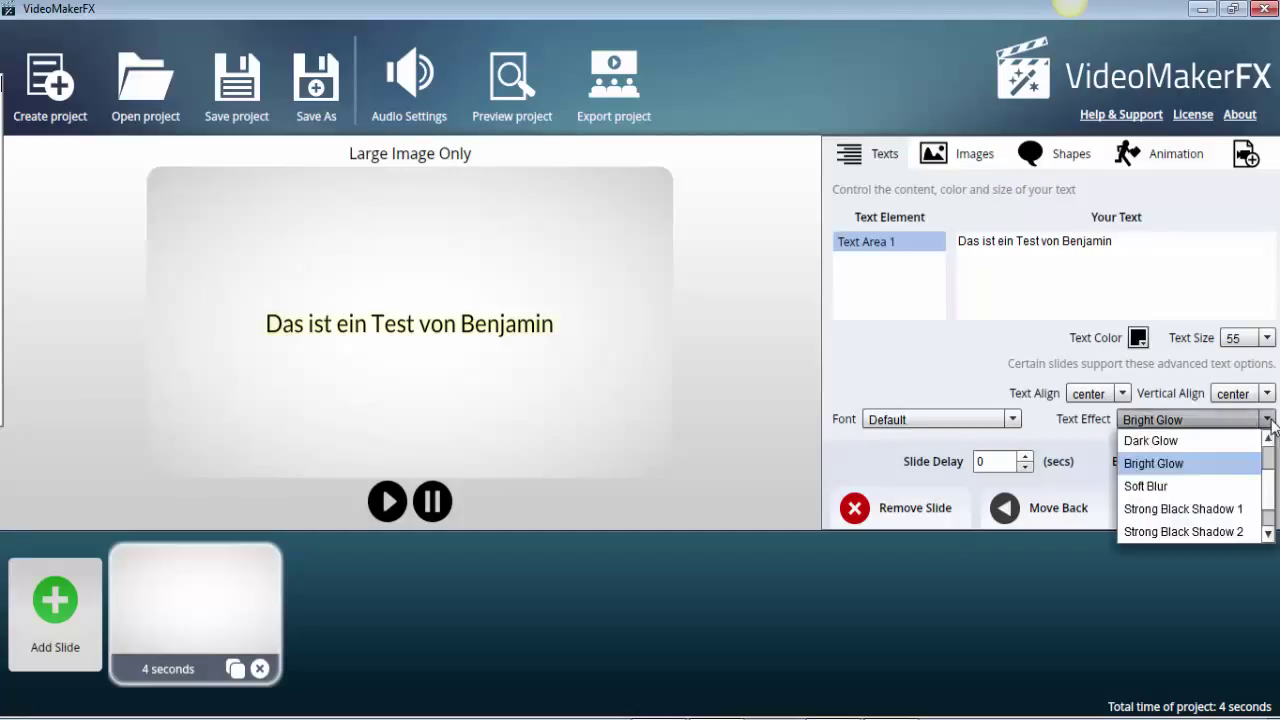
{"action": "left_click", "coordinate": [1235, 532]}
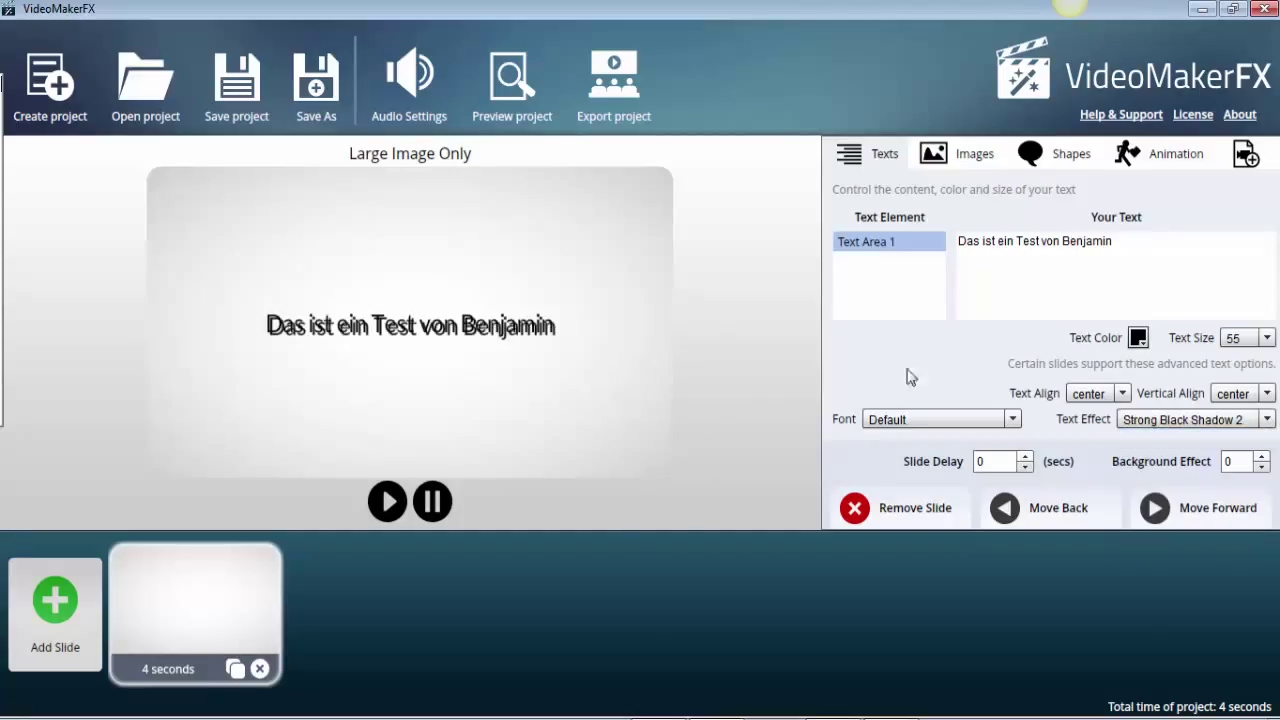
{"action": "left_click", "coordinate": [1267, 420]}
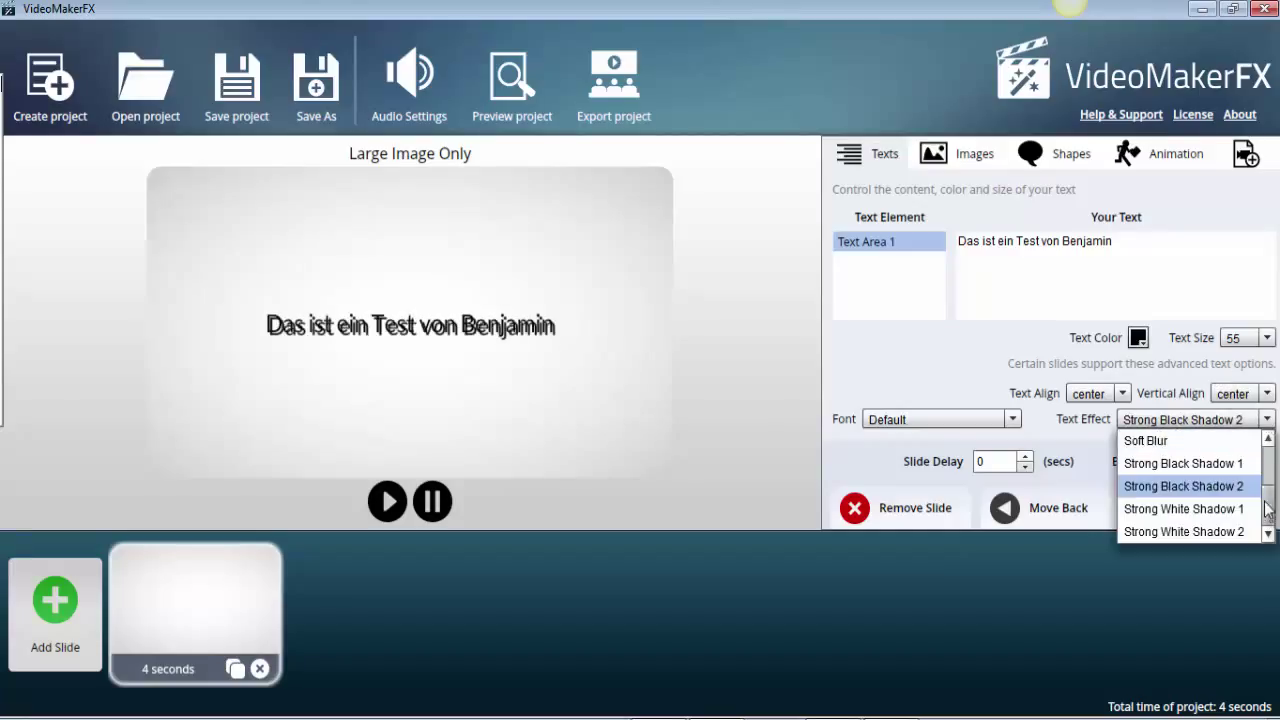
{"action": "left_click_drag", "start_coordinate": [1267, 510], "coordinate": [1267, 445]}
{"action": "left_click", "coordinate": [1145, 441]}
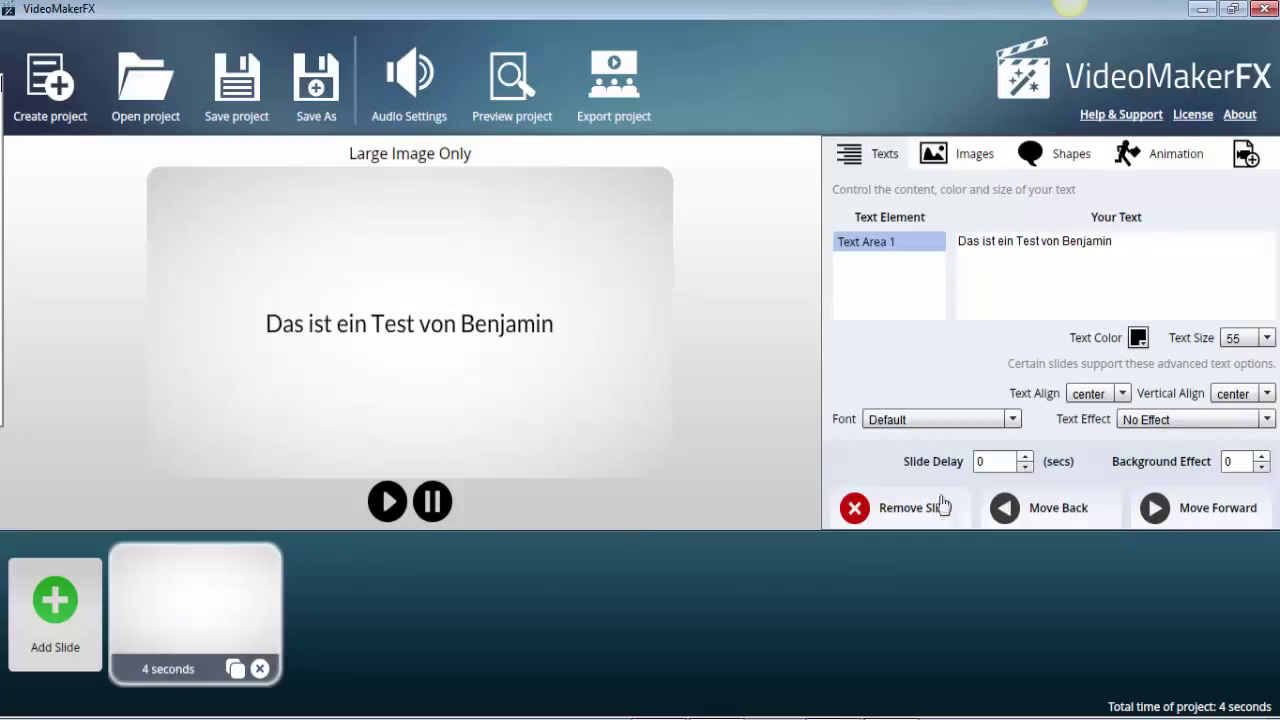
Step: Try a longer slide delay for the slide and restore the delay to 0 seconds
{"action": "left_click", "coordinate": [1024, 456]}
{"action": "left_click", "coordinate": [1025, 456]}
{"action": "left_click", "coordinate": [1025, 456]}
{"action": "left_click", "coordinate": [1024, 466]}
{"action": "left_click", "coordinate": [1024, 466]}
Step: Try the slide's background effects up to number 5 and settle on background effect 1
{"action": "left_click", "coordinate": [1263, 456]}
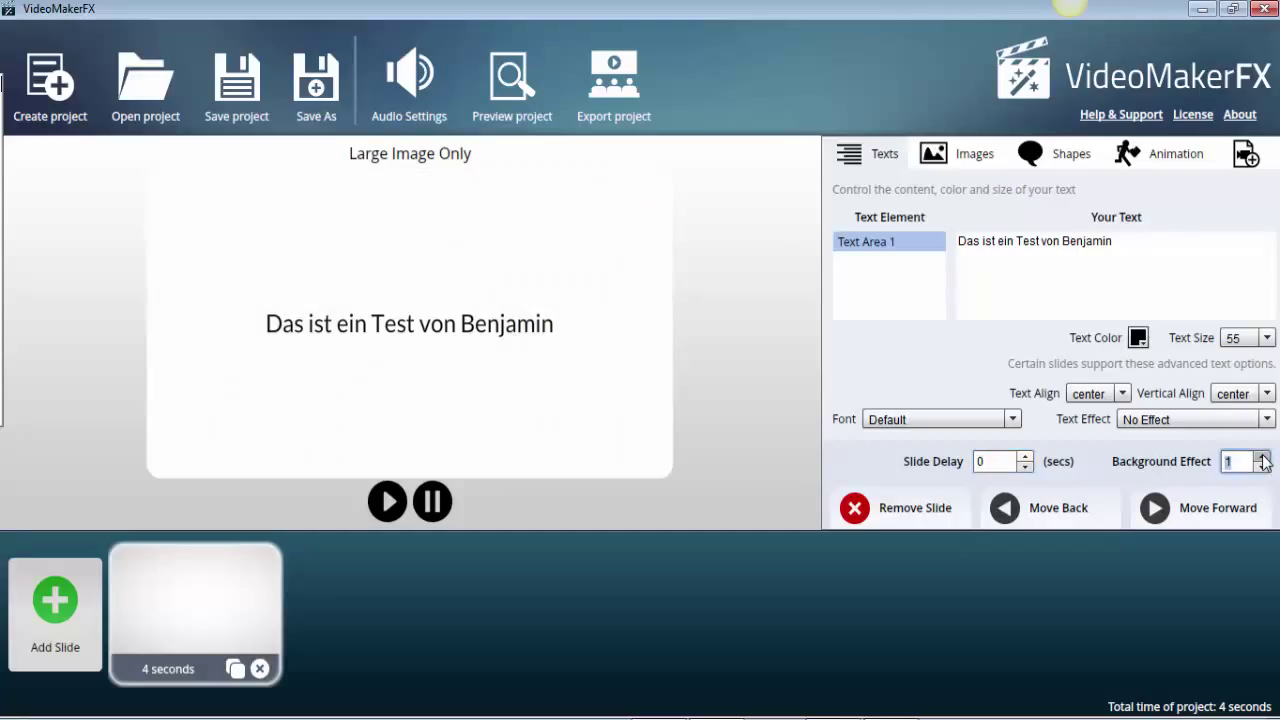
{"action": "left_click", "coordinate": [1263, 456]}
{"action": "left_click", "coordinate": [1263, 456]}
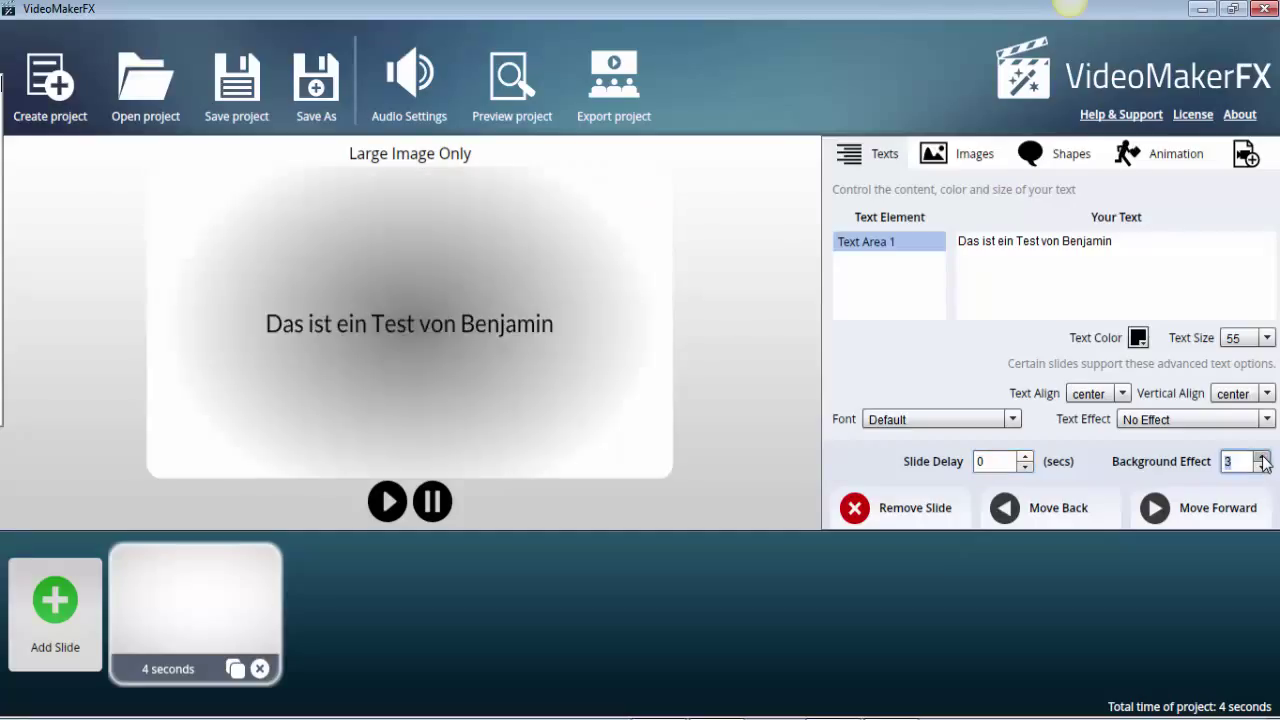
{"action": "left_click", "coordinate": [1263, 456]}
{"action": "left_click", "coordinate": [1263, 456]}
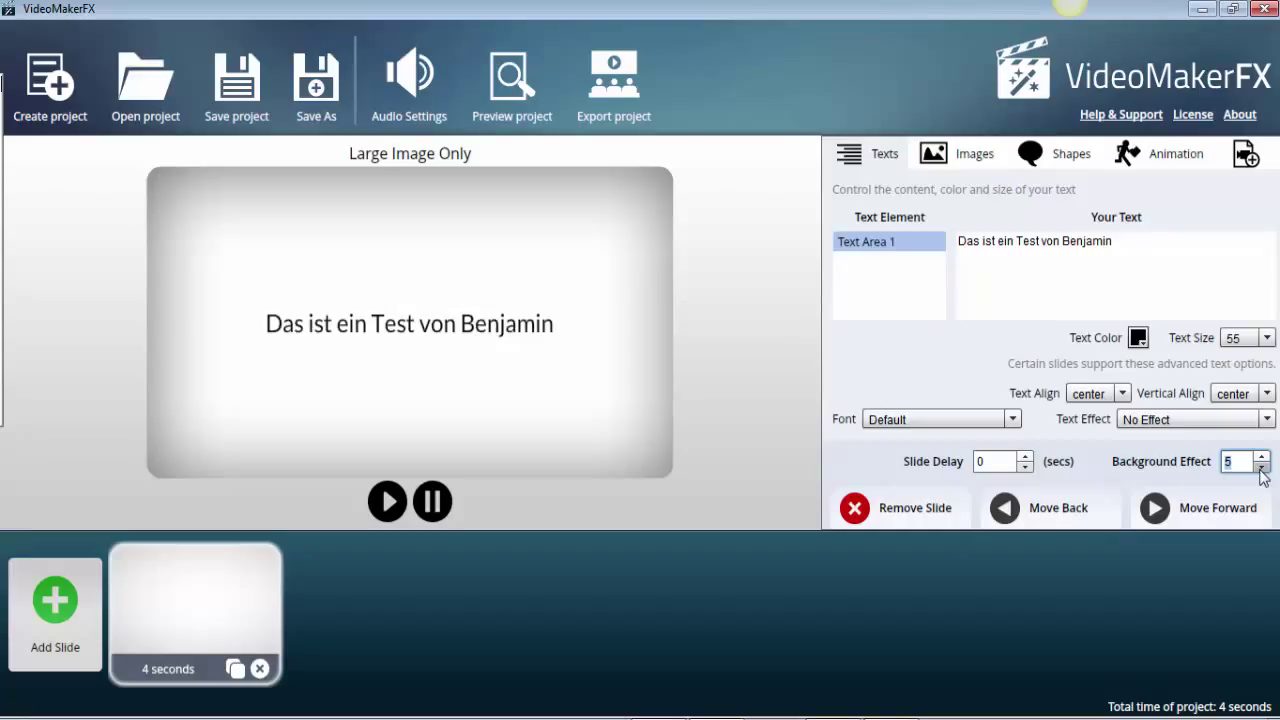
{"action": "left_click", "coordinate": [1261, 468]}
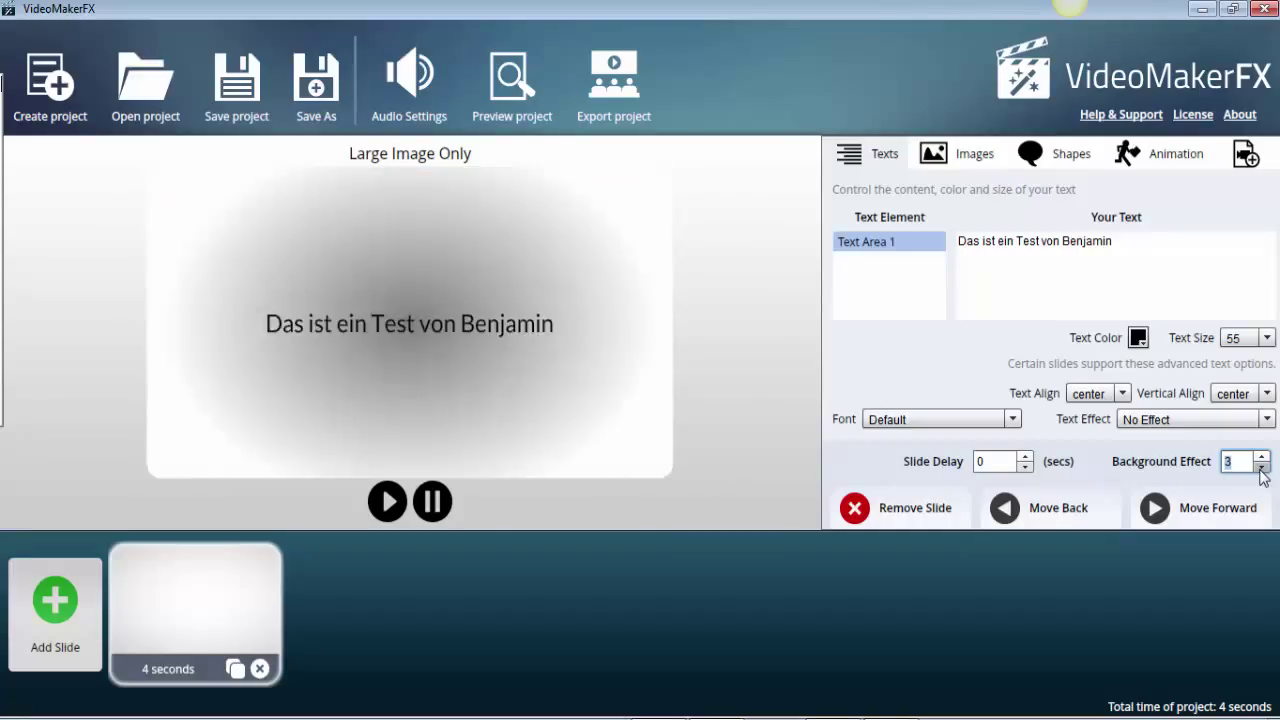
{"action": "left_click", "coordinate": [1261, 468]}
{"action": "left_click", "coordinate": [1261, 472]}
{"action": "left_click", "coordinate": [1262, 456]}
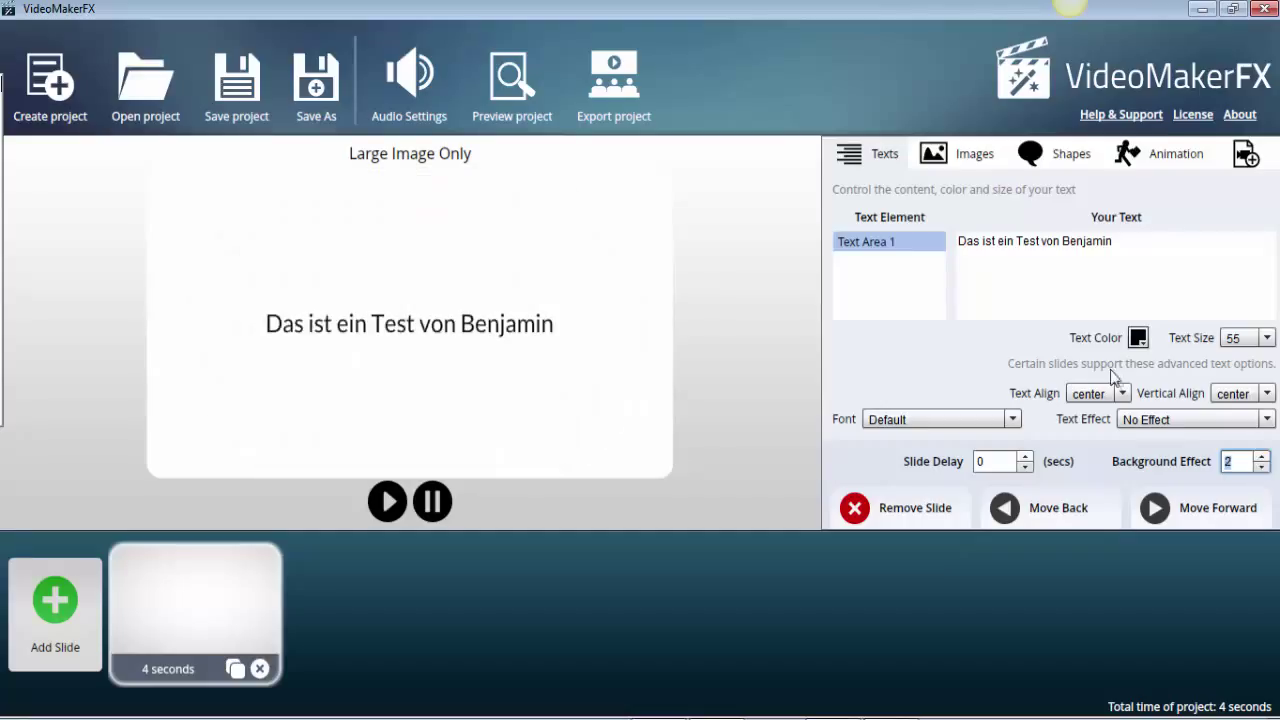
{"action": "left_click", "coordinate": [1262, 456]}
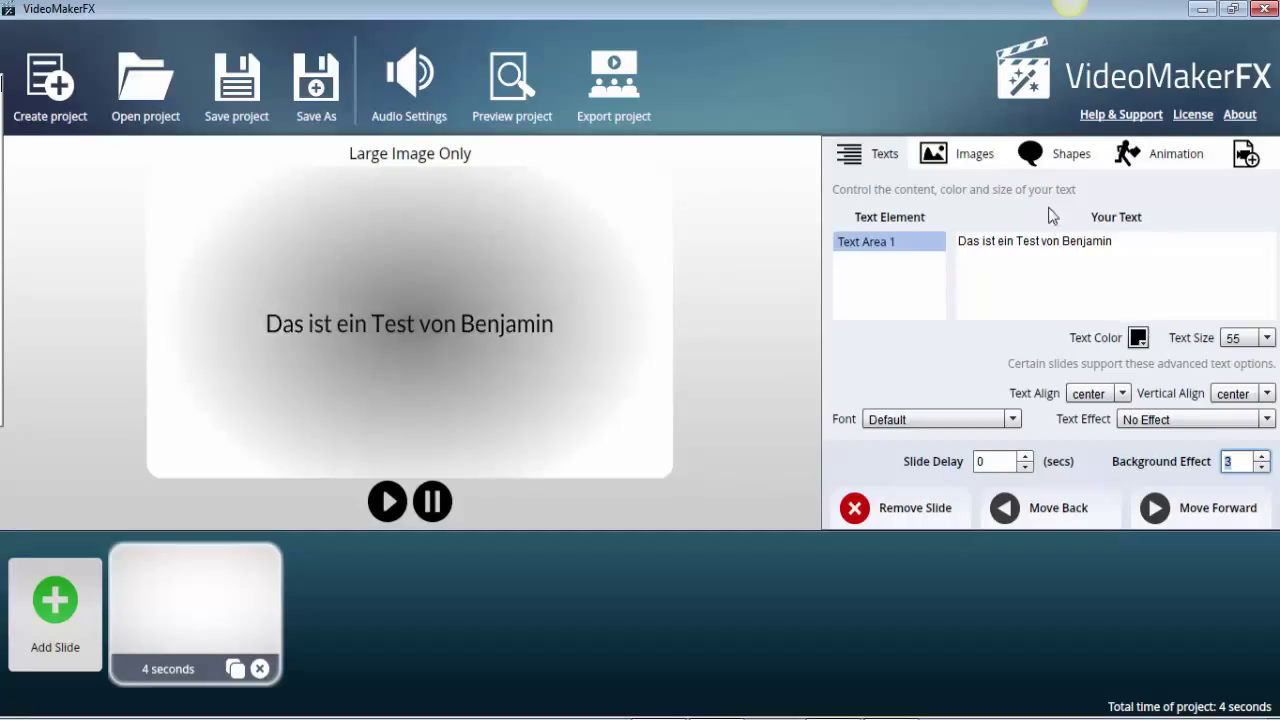
{"action": "left_click", "coordinate": [1262, 467]}
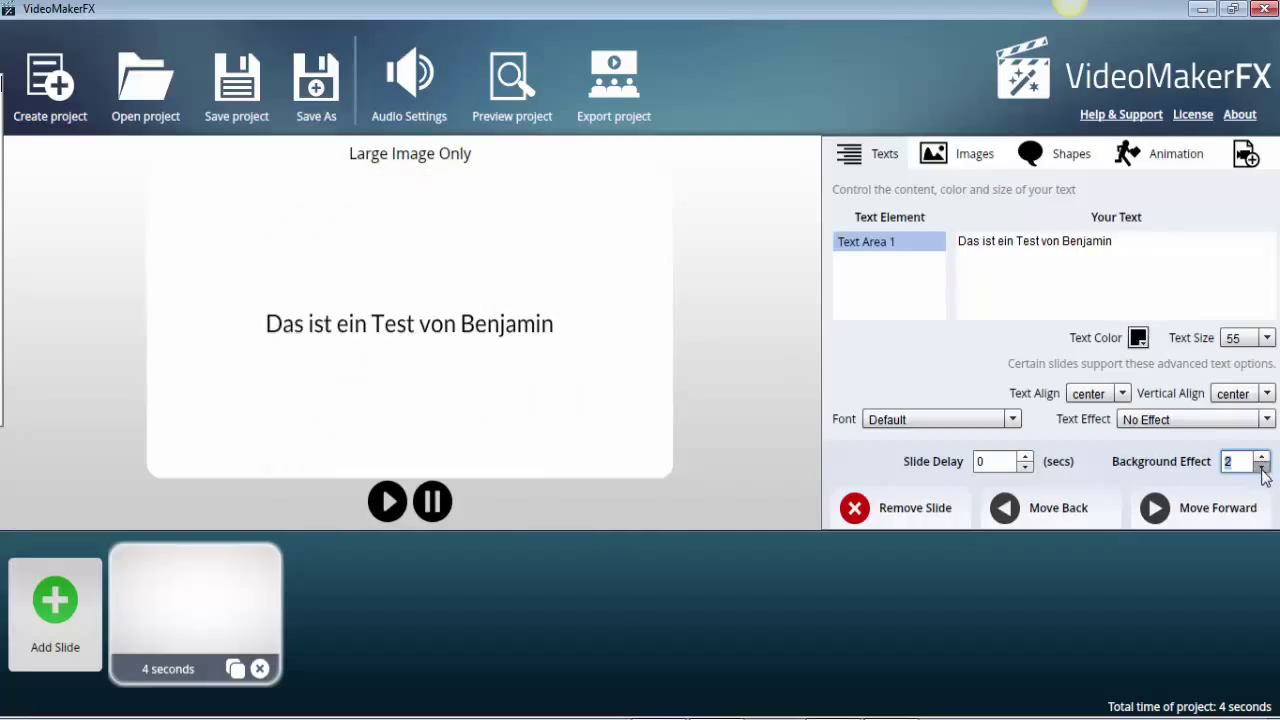
{"action": "left_click", "coordinate": [1262, 467]}
Step: Load the Powerpoint Grundfolie picture from the Blog Bilder folder as the slide's Background Image
{"action": "left_click", "coordinate": [955, 158]}
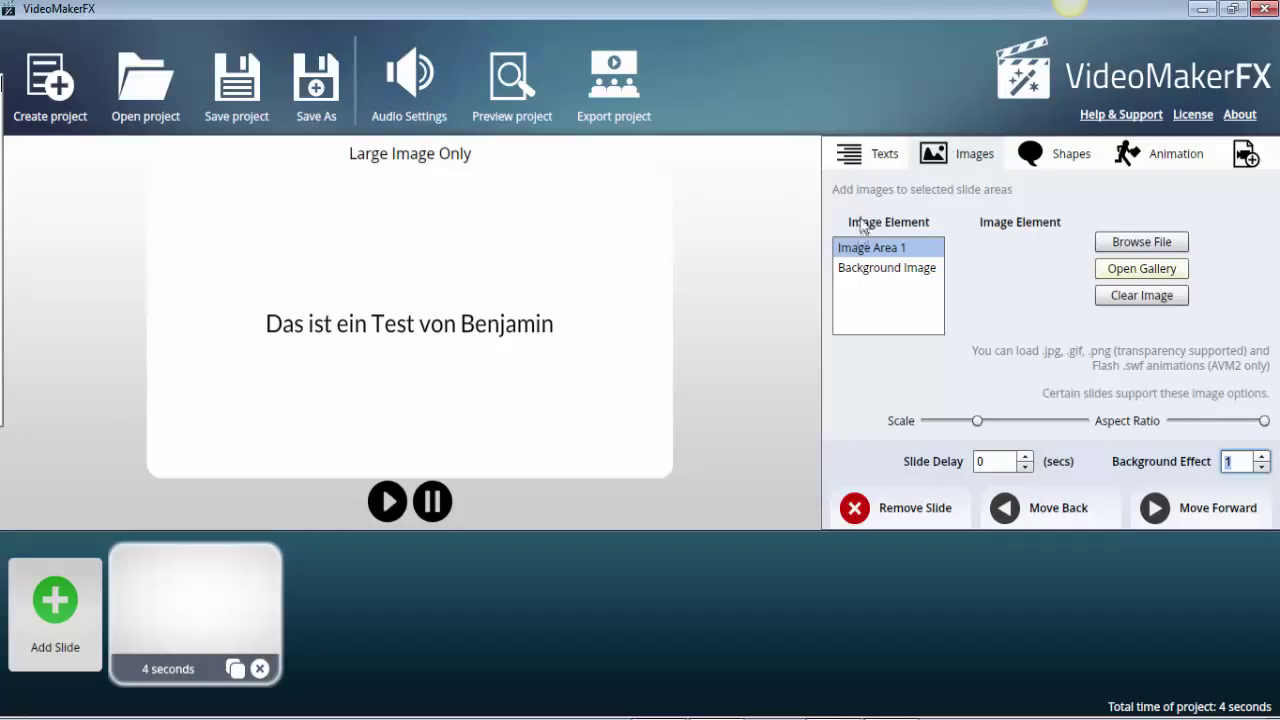
{"action": "left_click", "coordinate": [865, 268]}
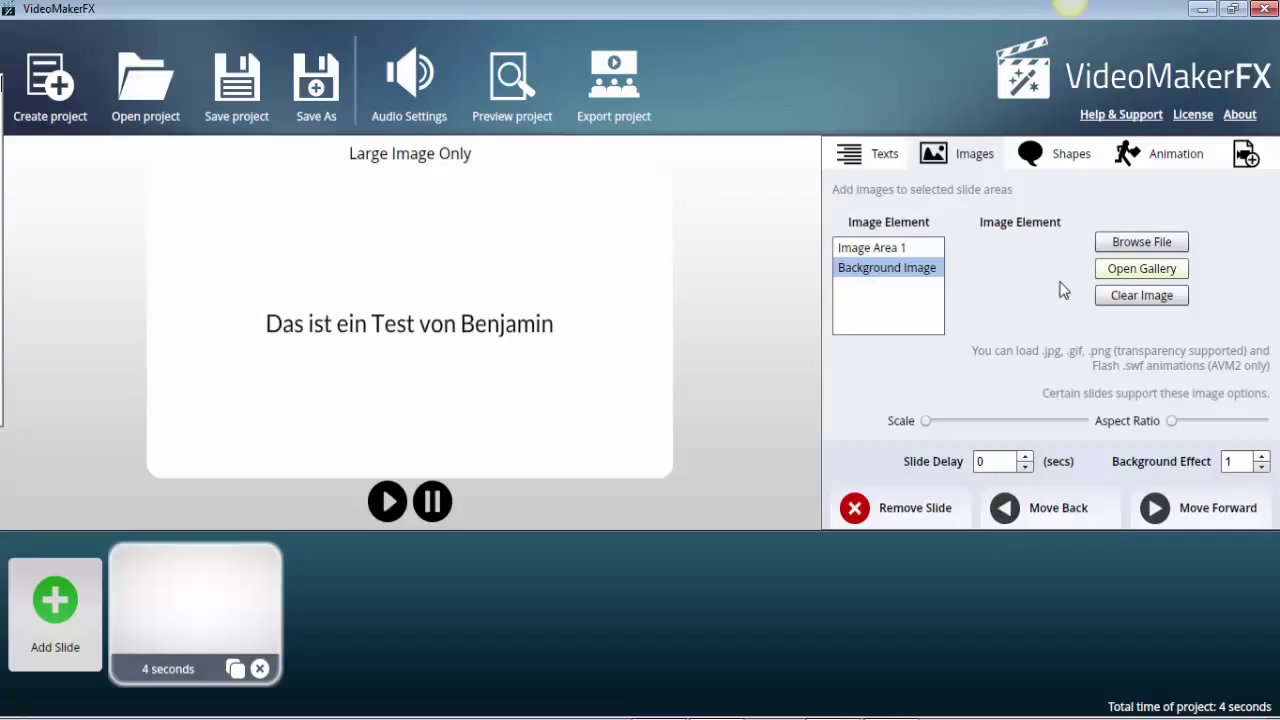
{"action": "left_click", "coordinate": [1130, 246]}
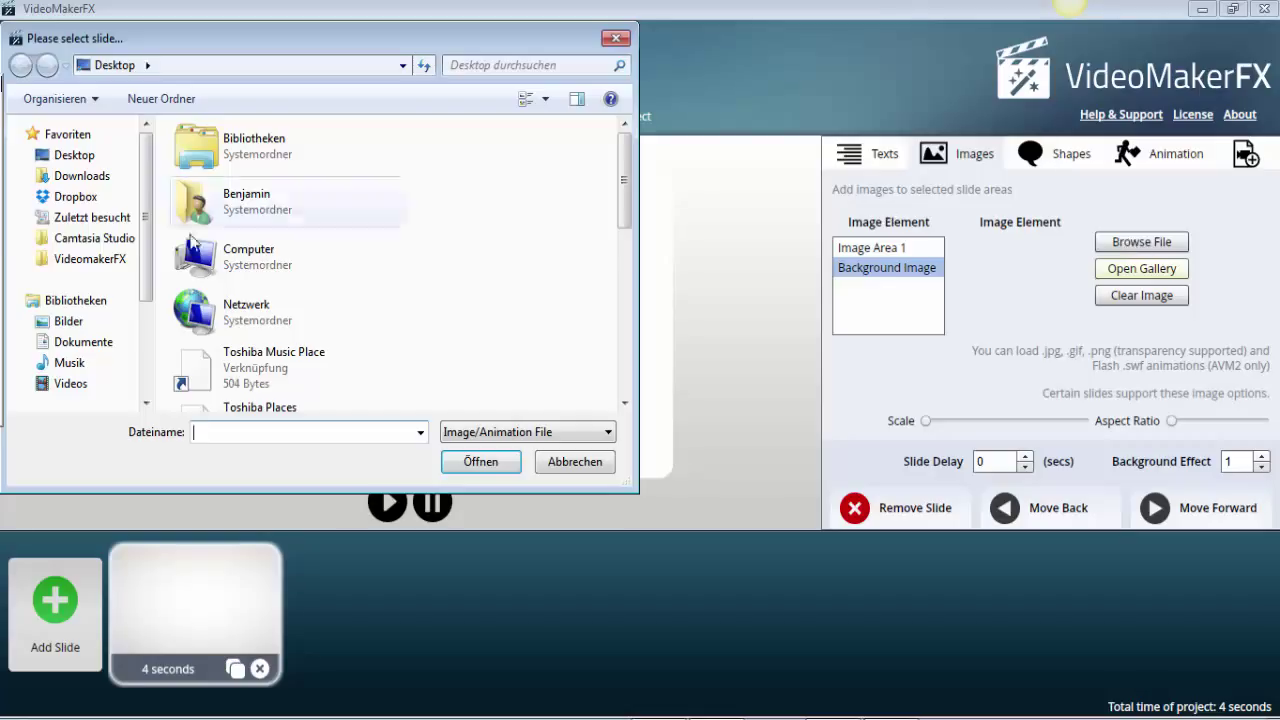
{"action": "left_click", "coordinate": [70, 321]}
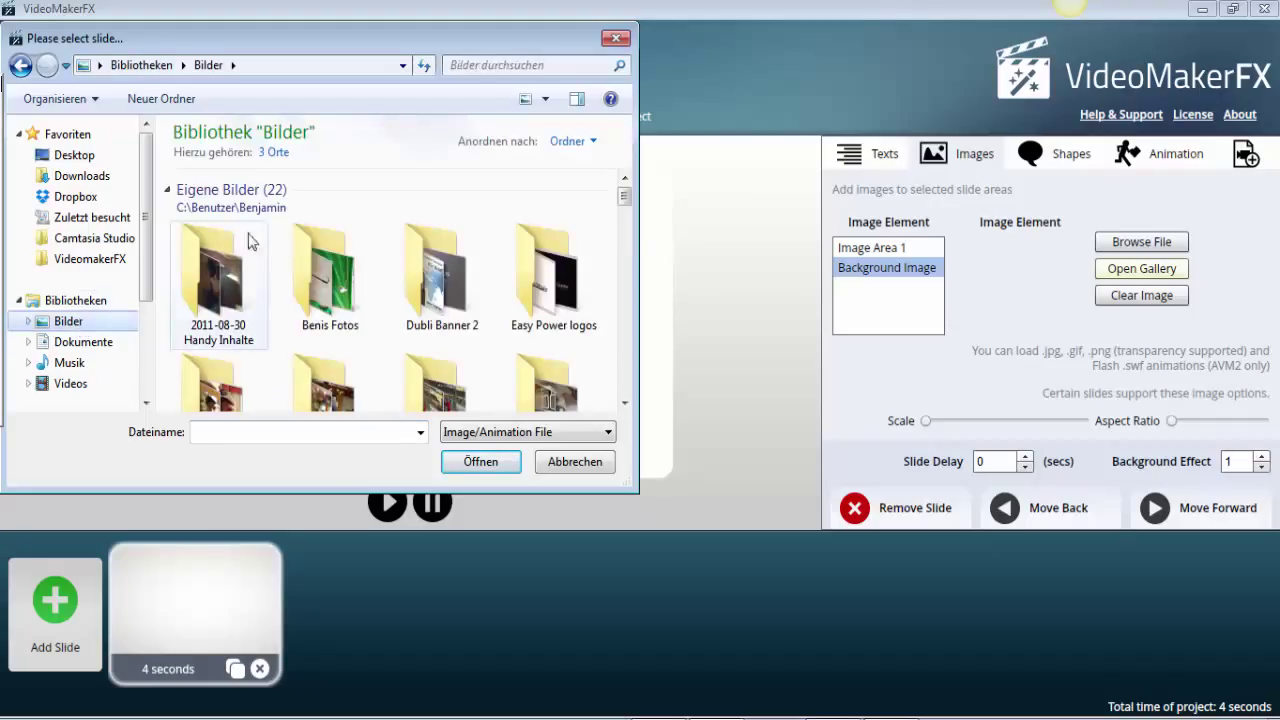
{"action": "double_click", "coordinate": [345, 290]}
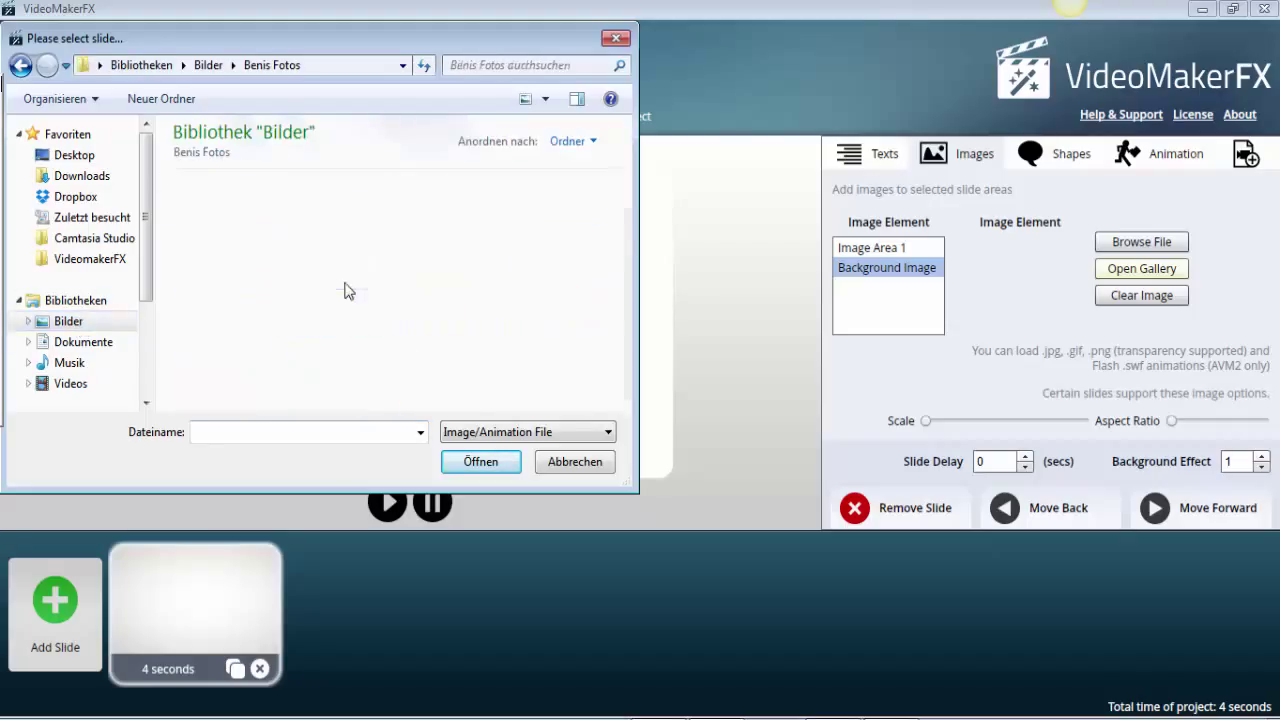
{"action": "double_click", "coordinate": [330, 238]}
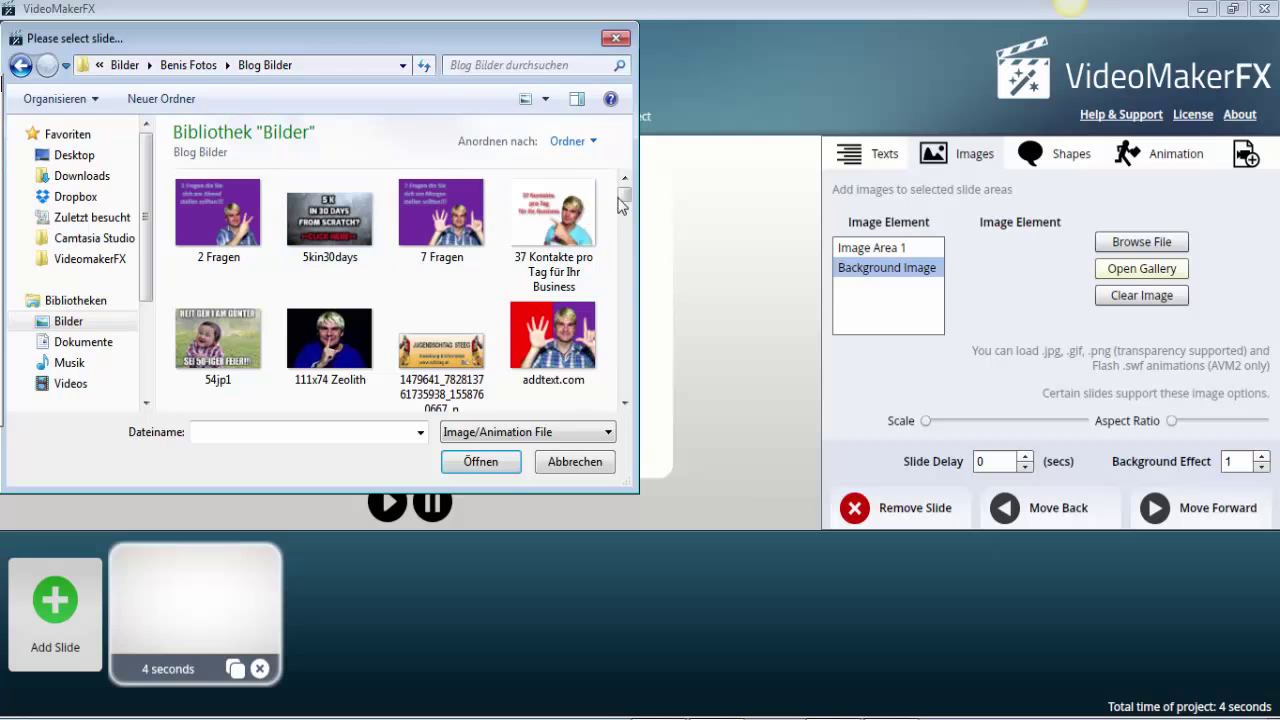
{"action": "left_click_drag", "start_coordinate": [624, 200], "coordinate": [646, 322]}
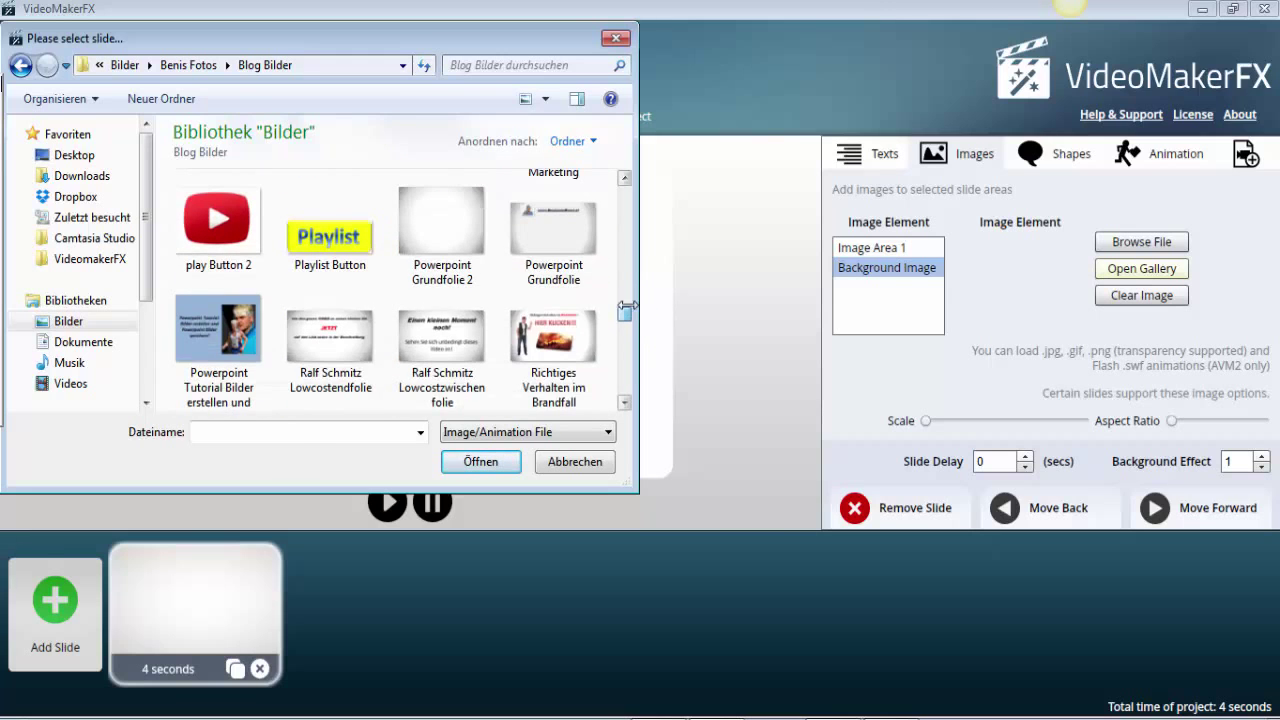
{"action": "left_click", "coordinate": [547, 232]}
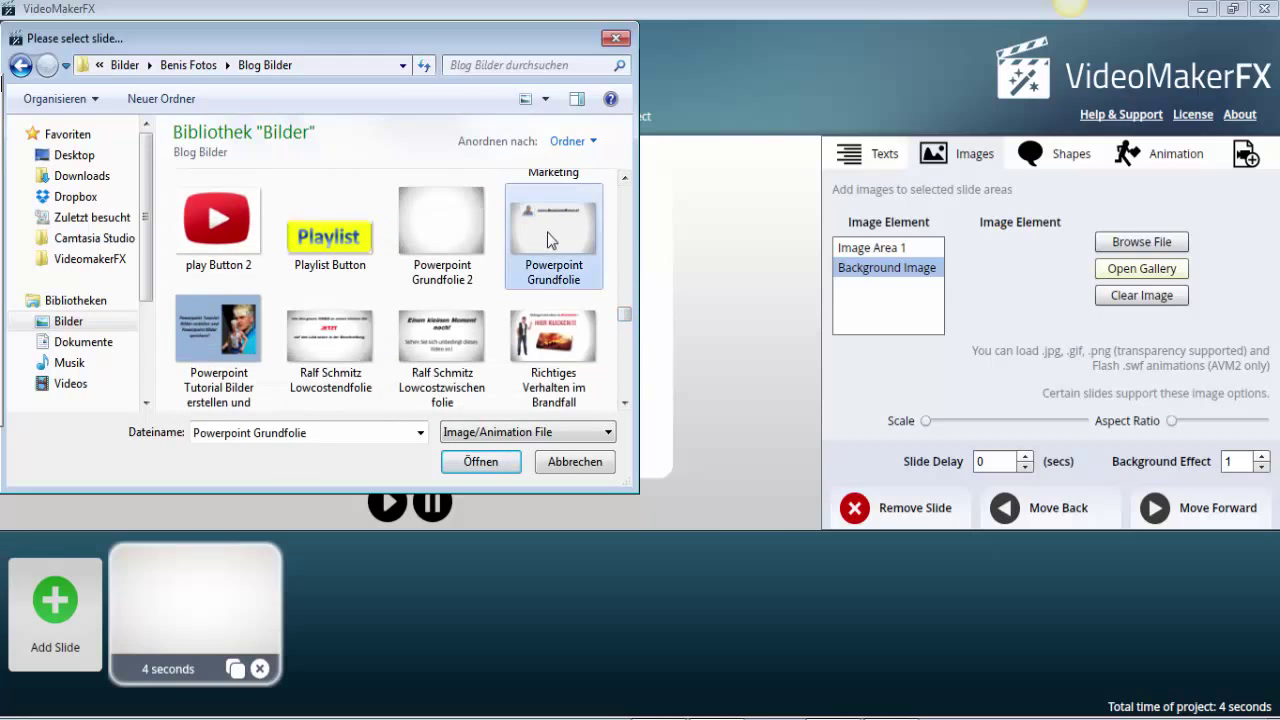
{"action": "left_click", "coordinate": [494, 465]}
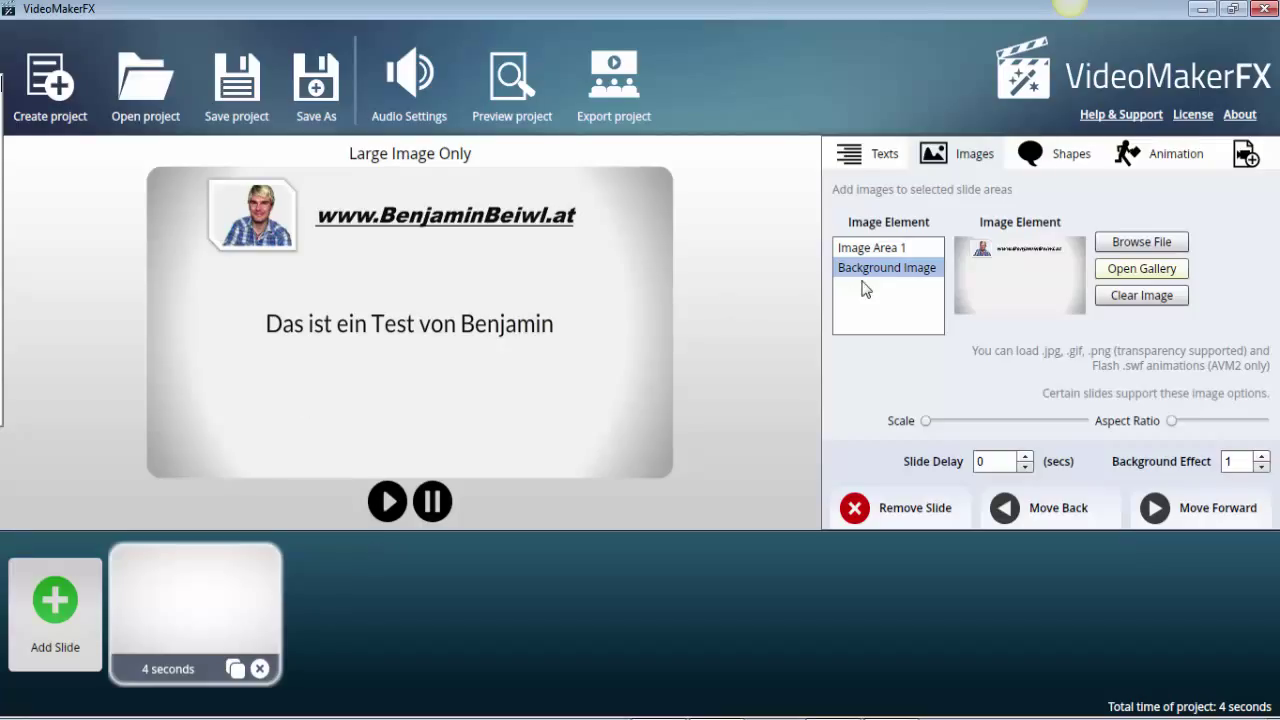
Step: Insert "djdjdjd" before the word "ein" in the slide text of Text Area 1
{"action": "left_click", "coordinate": [866, 156]}
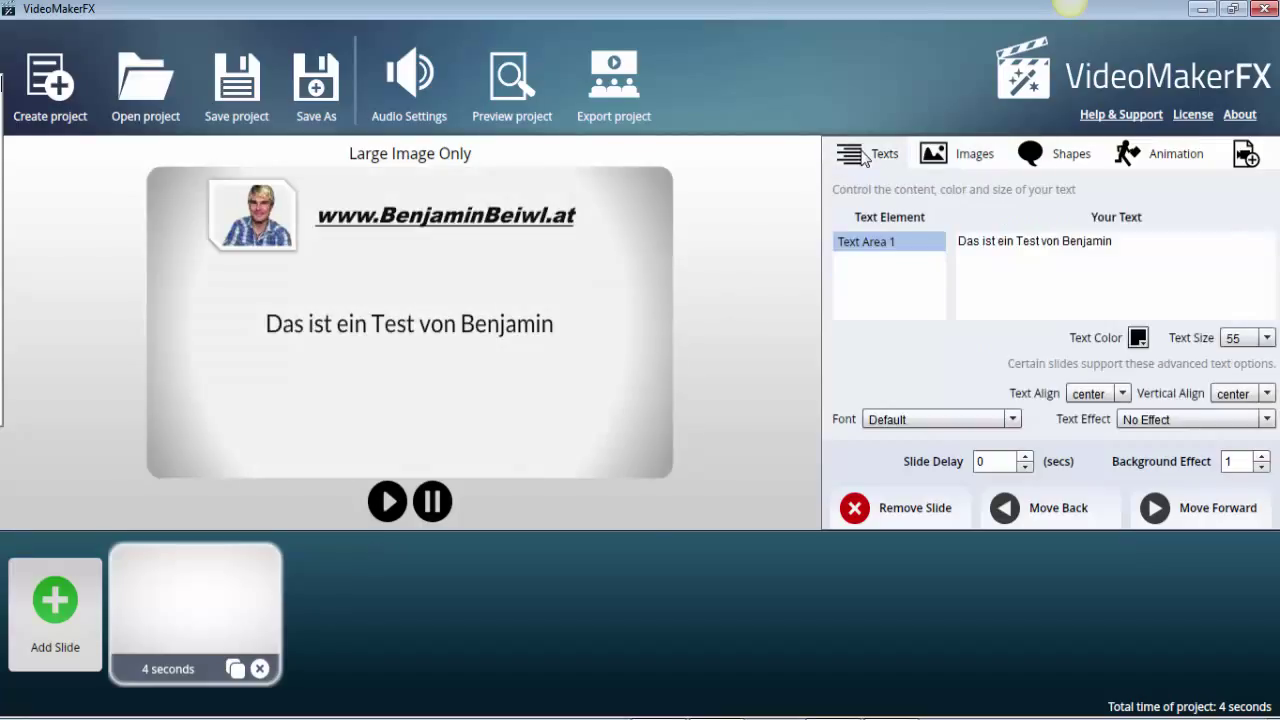
{"action": "left_click", "coordinate": [999, 247]}
{"action": "type", "text": "djdjdjd"}
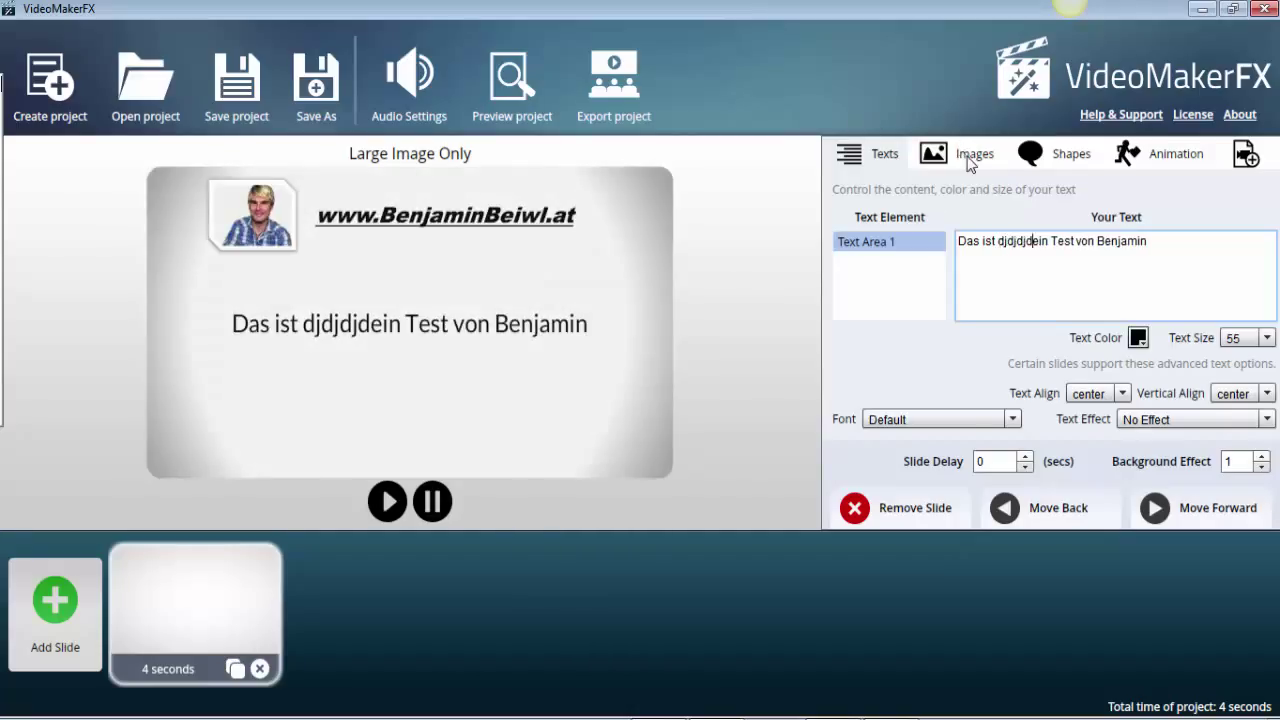
Step: Set the slide's Shape BG color to black (000000)
{"action": "left_click", "coordinate": [968, 160]}
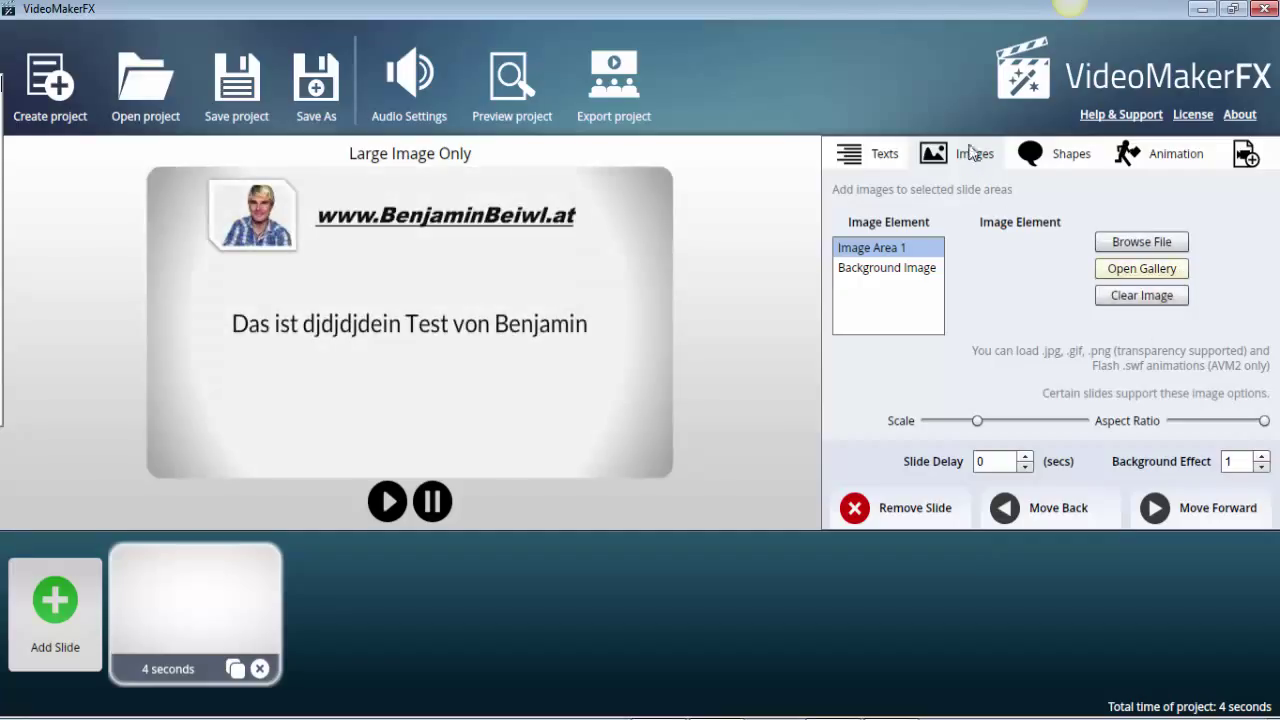
{"action": "left_click", "coordinate": [1056, 163]}
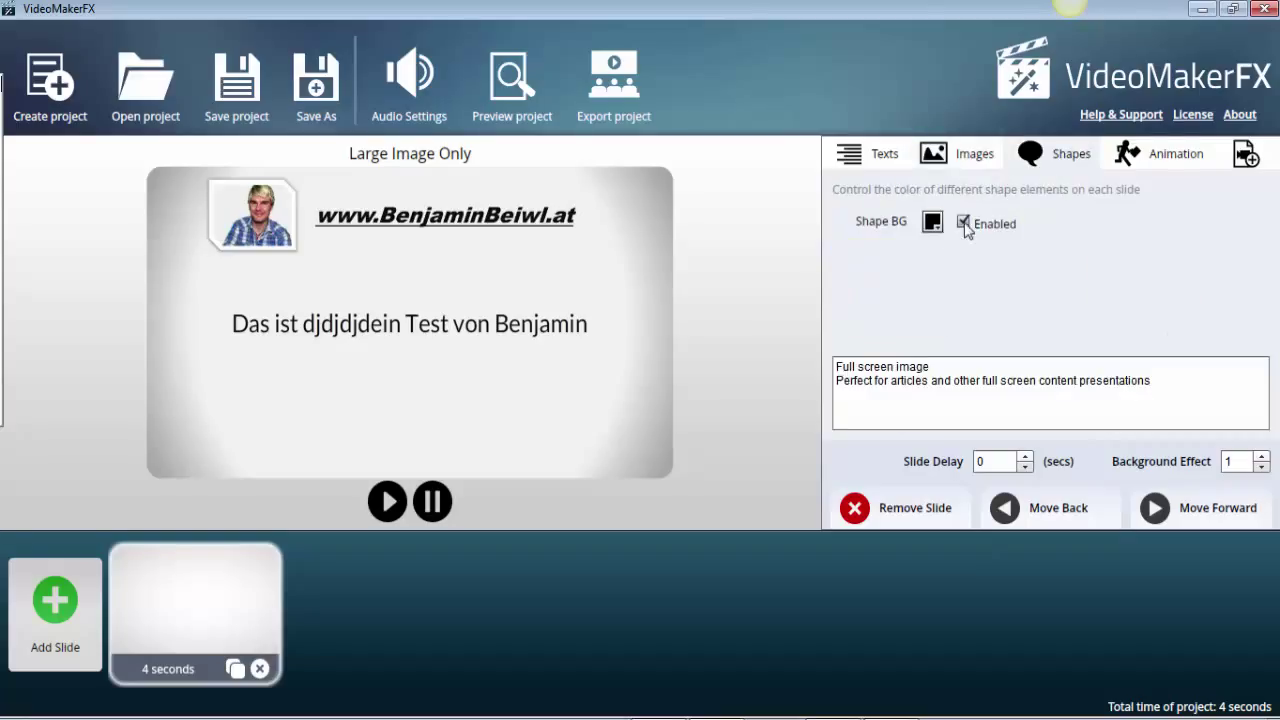
{"action": "left_click", "coordinate": [932, 221]}
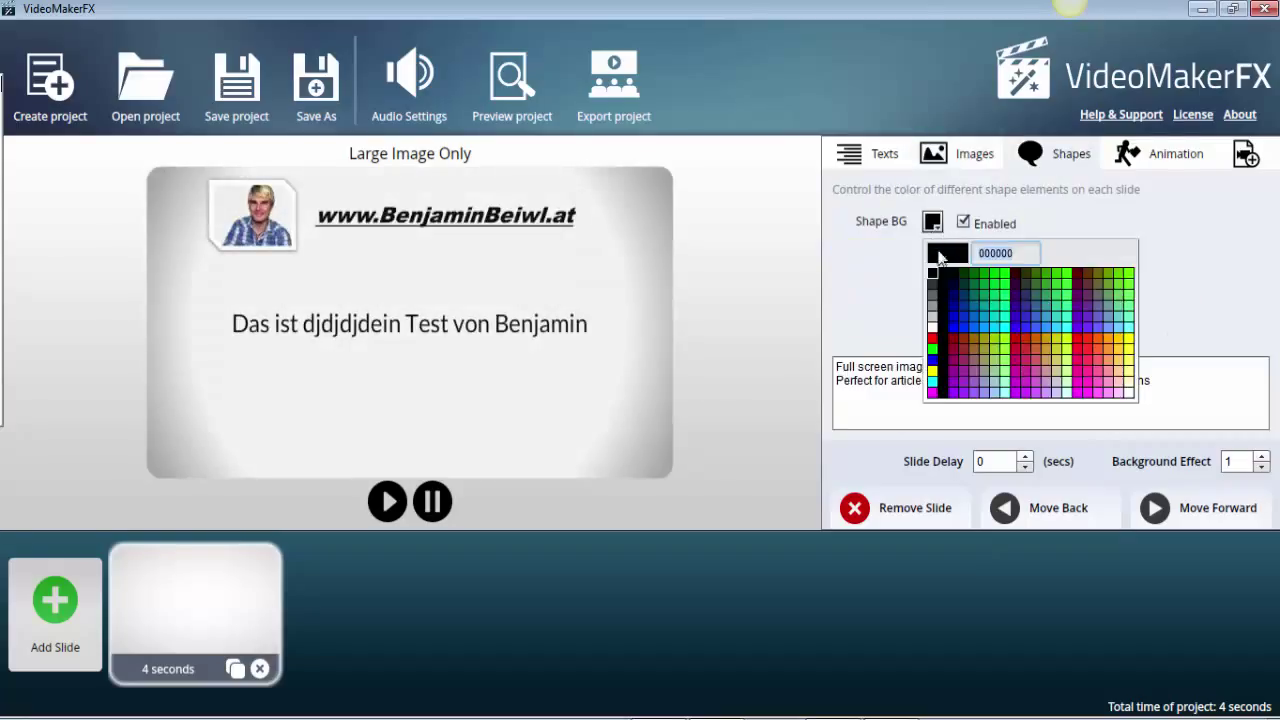
{"action": "left_click", "coordinate": [948, 271]}
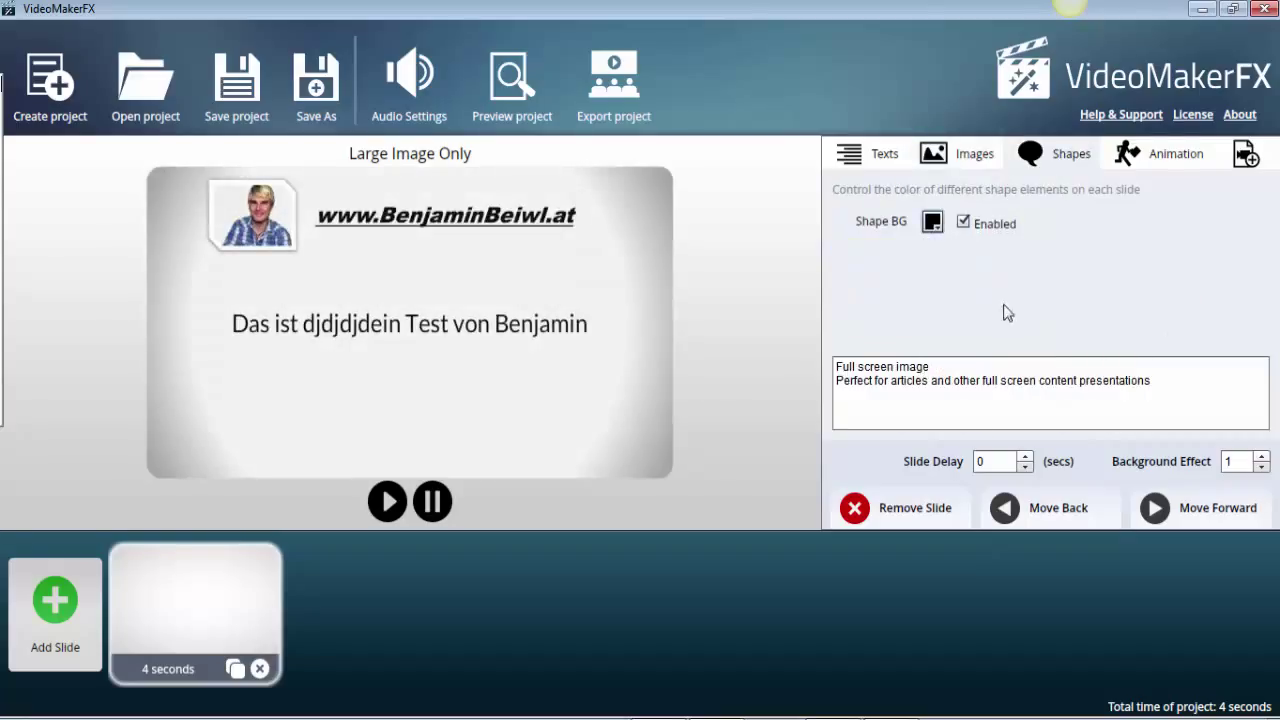
Step: Clear the picture from the slide's Background Image element
{"action": "left_click", "coordinate": [940, 158]}
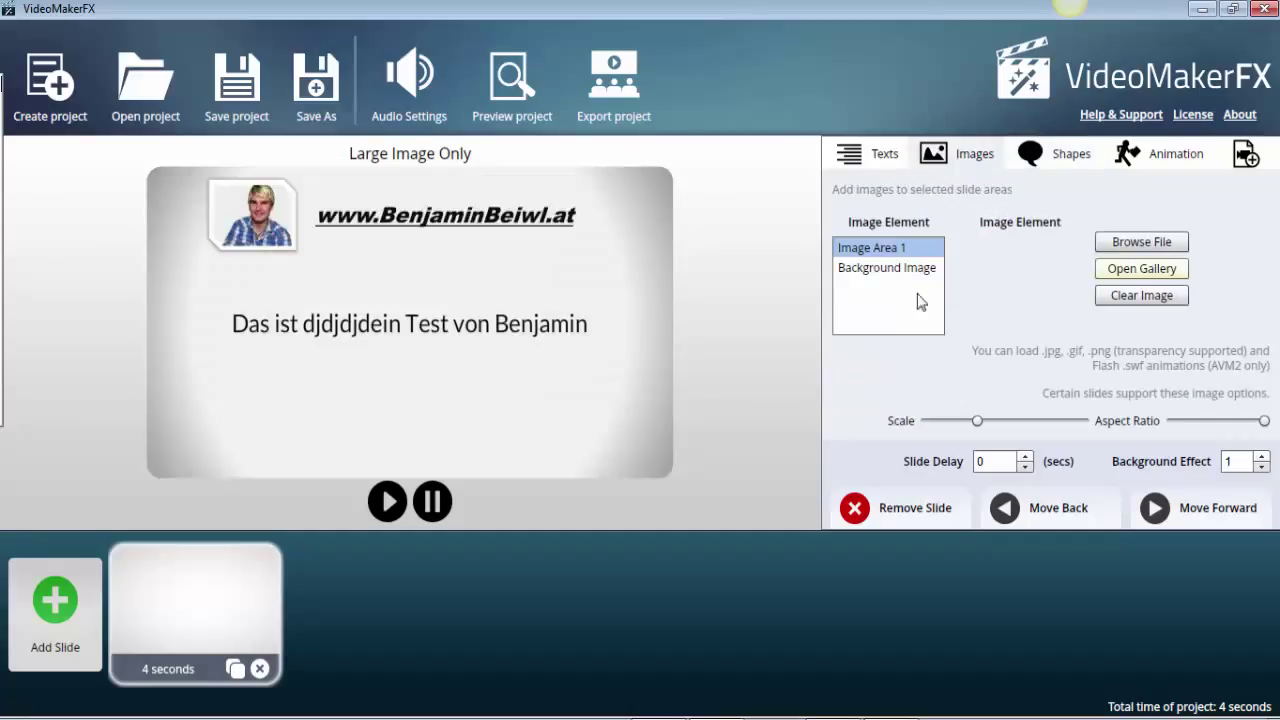
{"action": "left_click", "coordinate": [880, 268]}
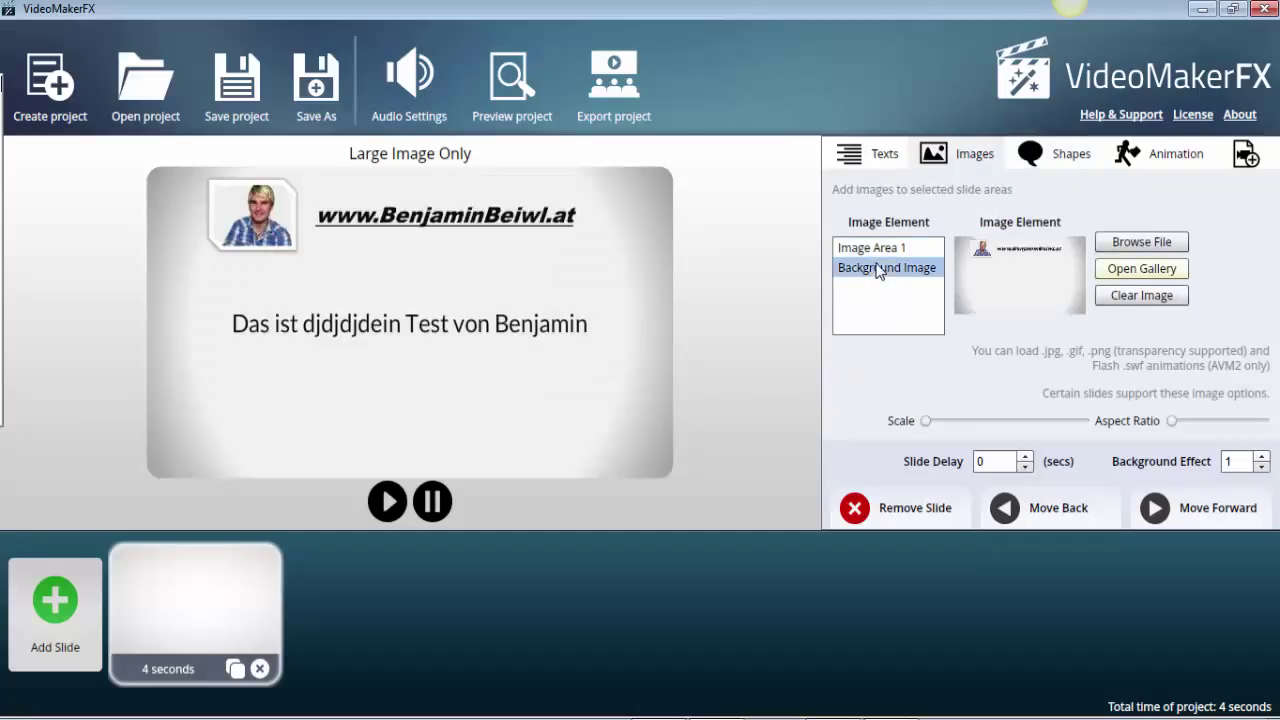
{"action": "left_click", "coordinate": [1141, 296]}
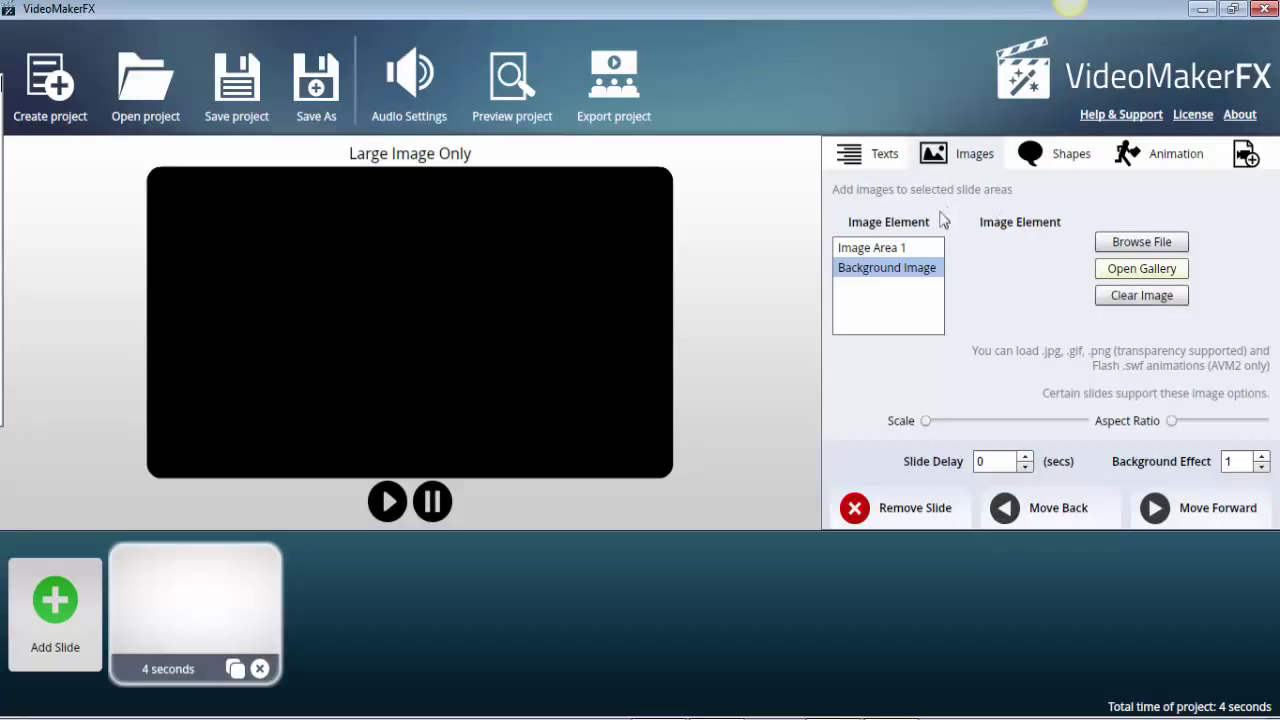
Step: Try purple (330066), green (00CC99) and pink (FF0066) as the slide's Shape BG color
{"action": "left_click", "coordinate": [1050, 165]}
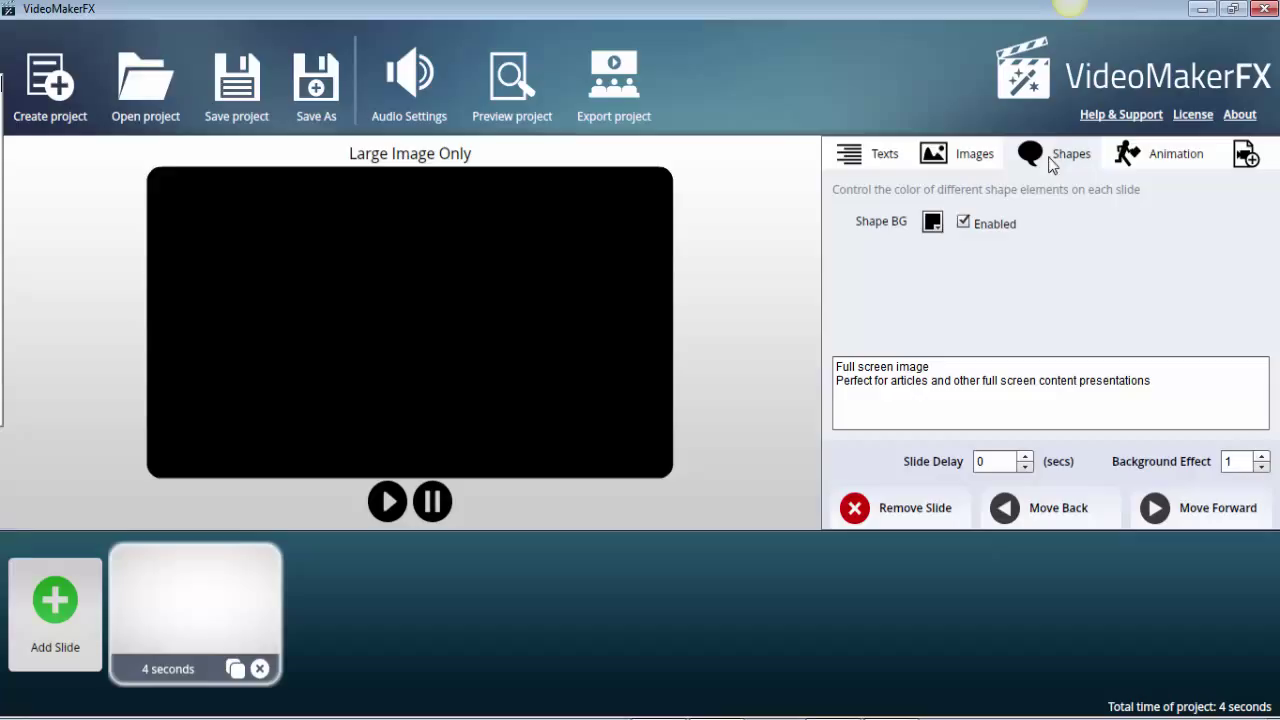
{"action": "left_click", "coordinate": [932, 222]}
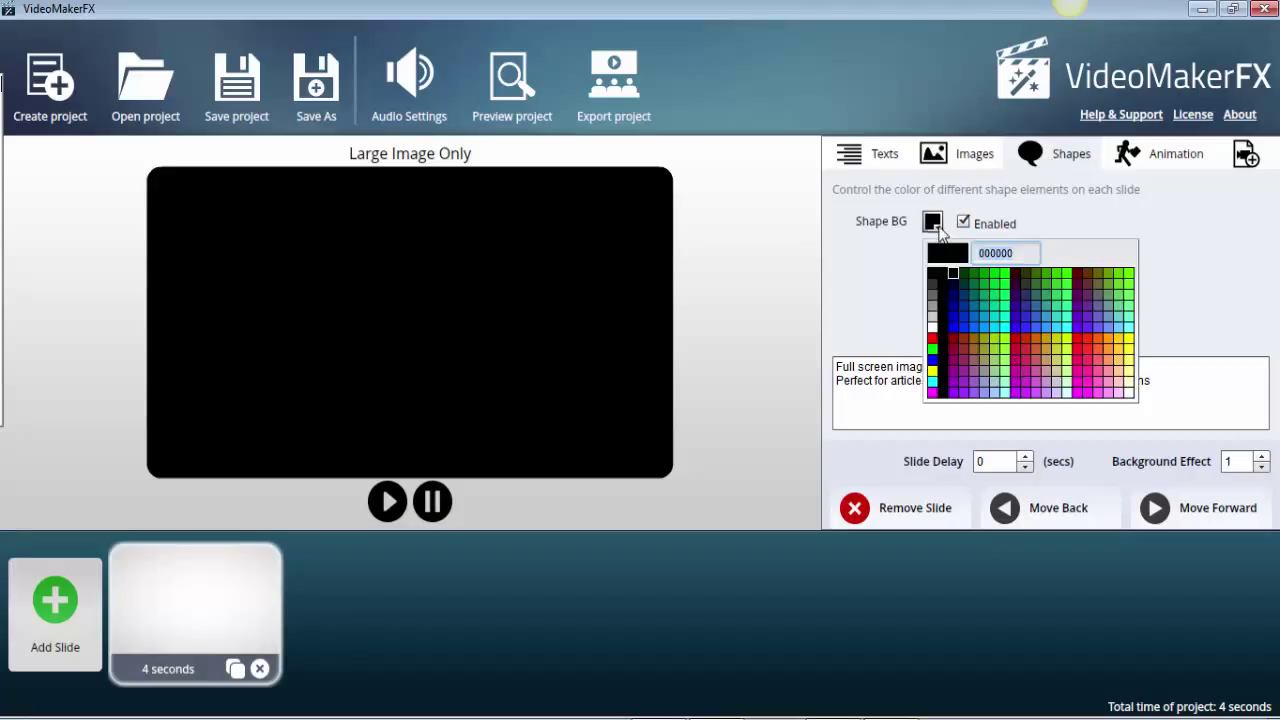
{"action": "left_click", "coordinate": [982, 291]}
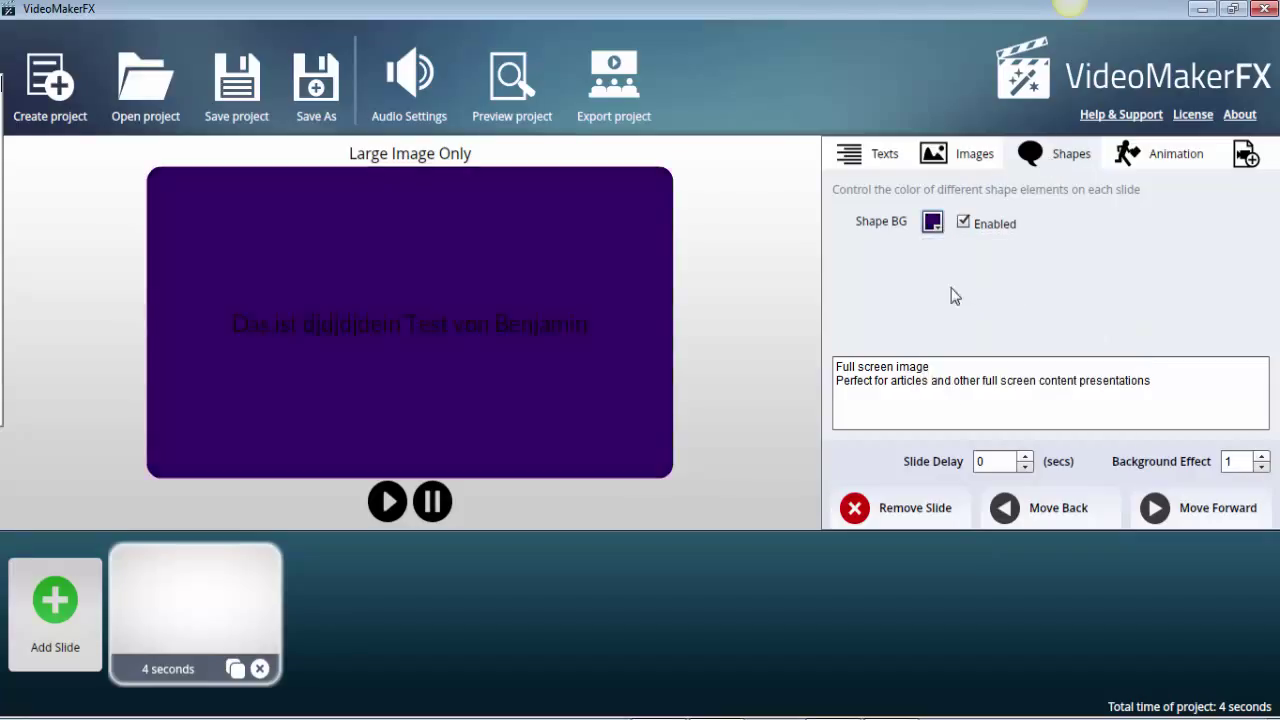
{"action": "left_click", "coordinate": [934, 226]}
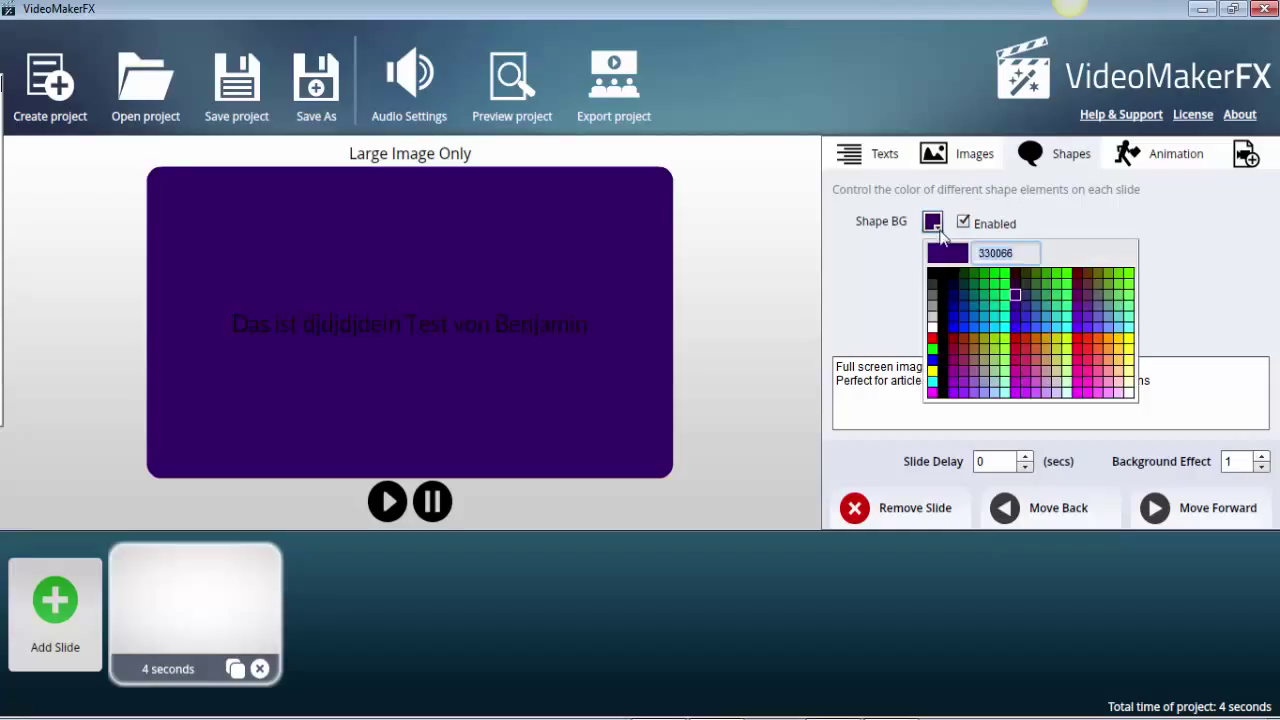
{"action": "left_click", "coordinate": [994, 300]}
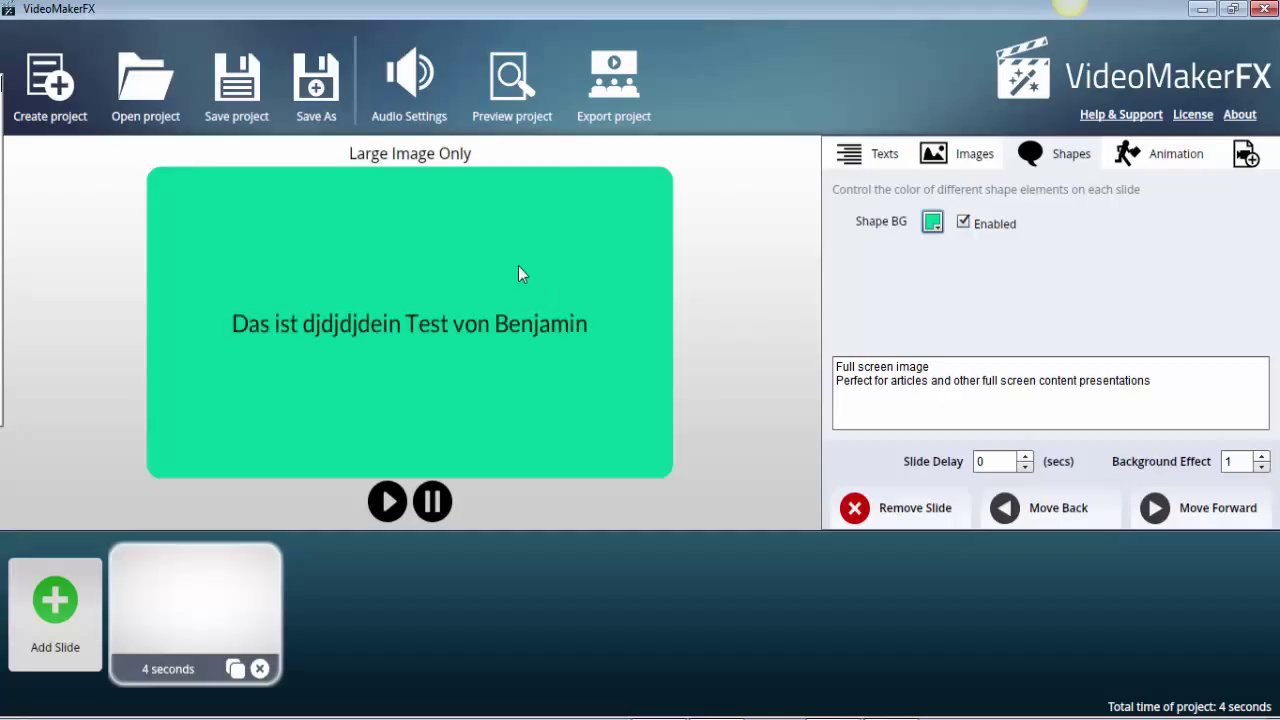
{"action": "left_click", "coordinate": [933, 223]}
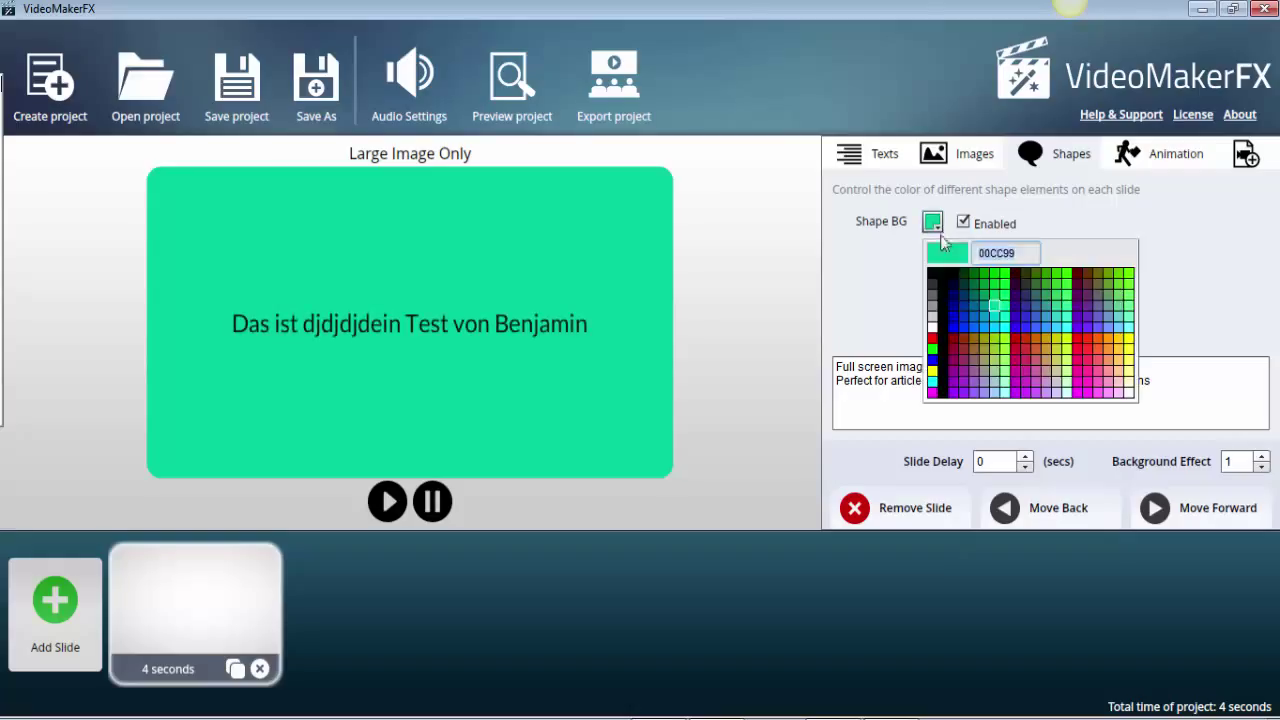
{"action": "left_click", "coordinate": [1081, 358]}
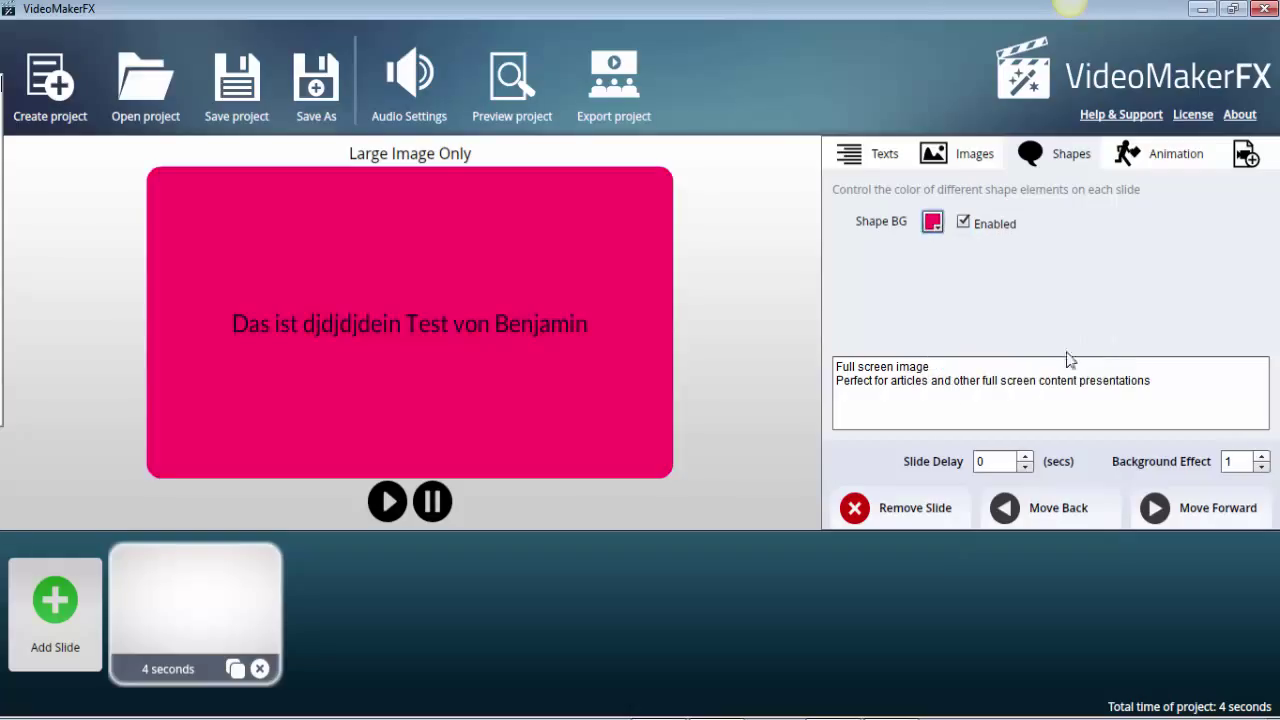
Step: Set the slide's Shape BG color to teal
{"action": "left_click", "coordinate": [932, 222]}
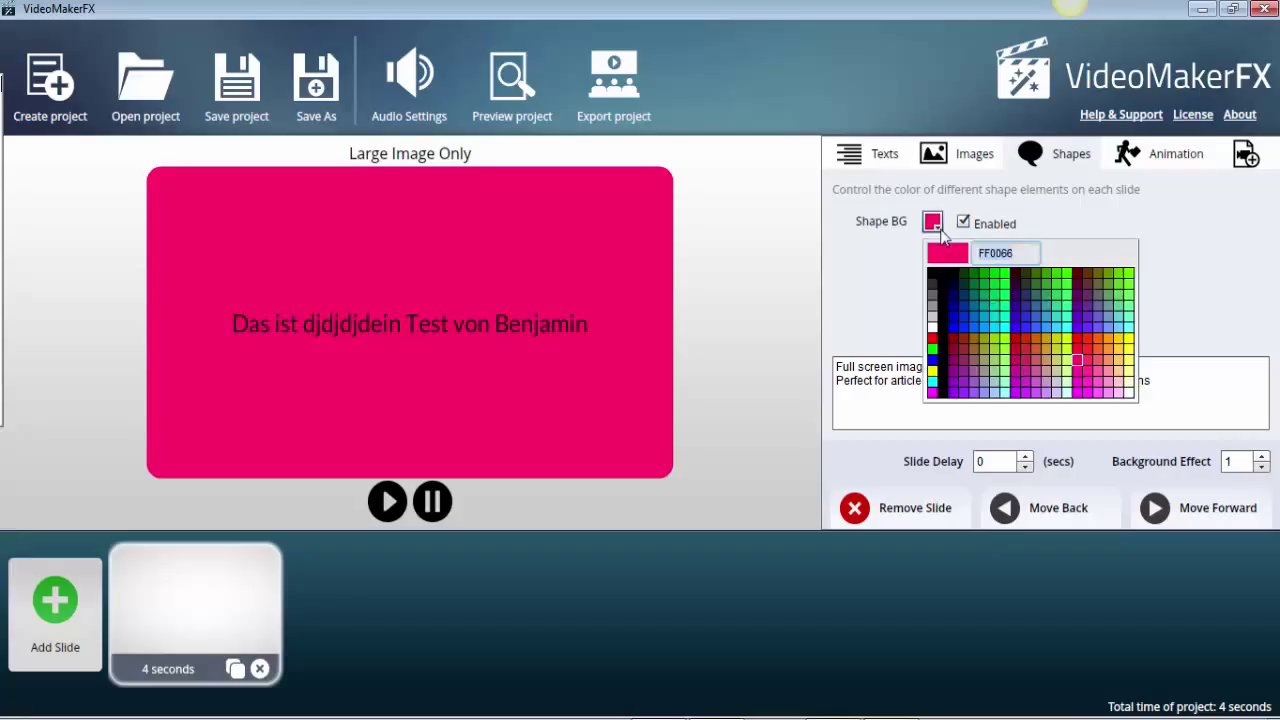
{"action": "left_click", "coordinate": [987, 308]}
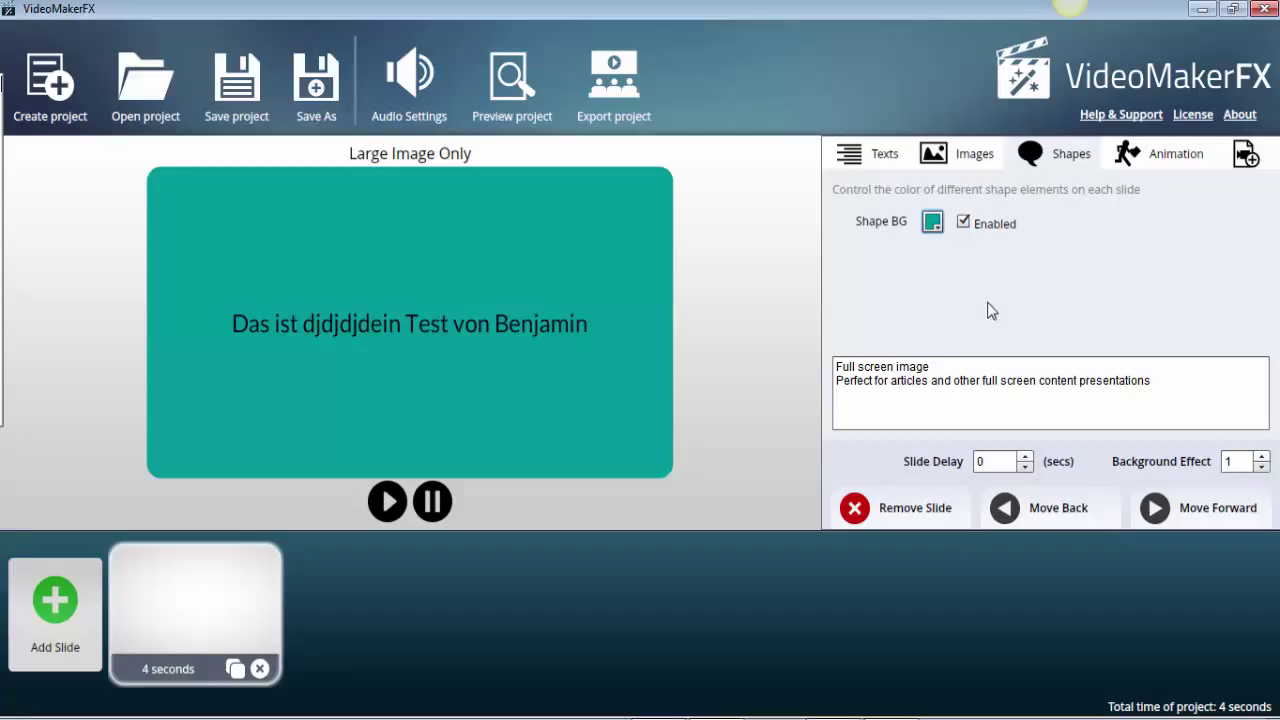
Step: Try the slide's Animation 1 variants up to 7 and return Animation 1 to 0
{"action": "left_click", "coordinate": [1163, 158]}
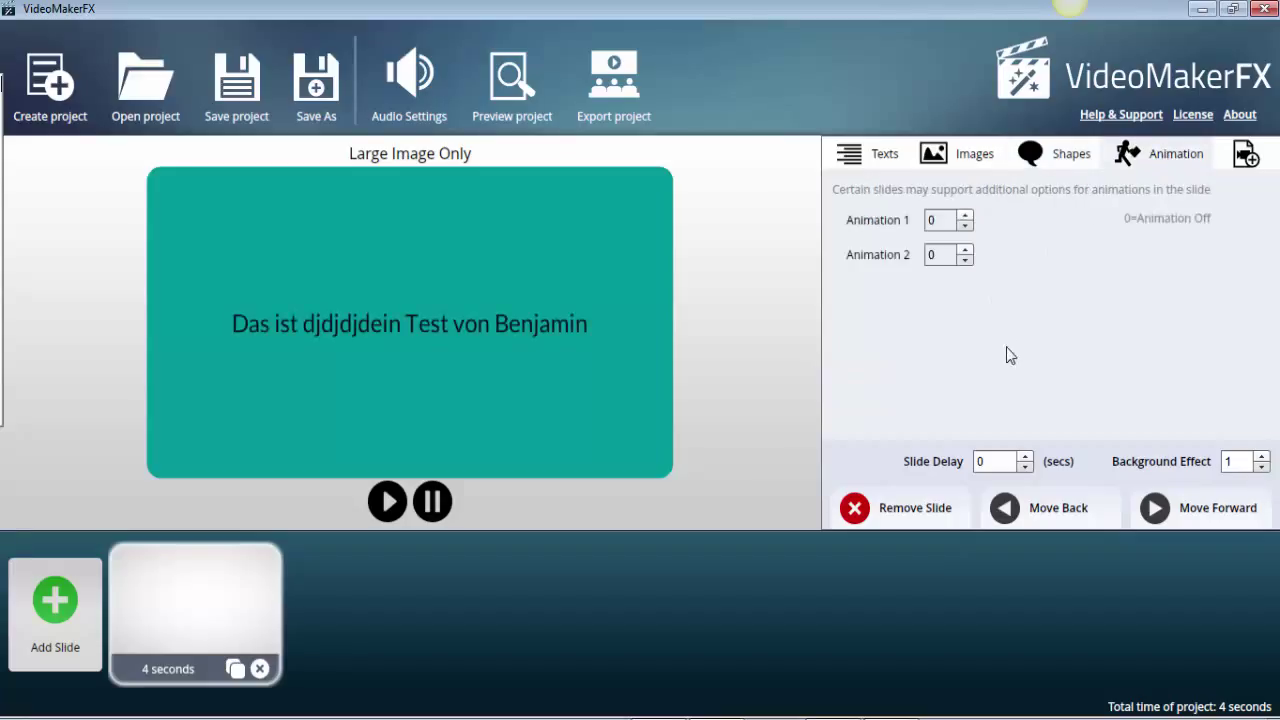
{"action": "left_click", "coordinate": [965, 214]}
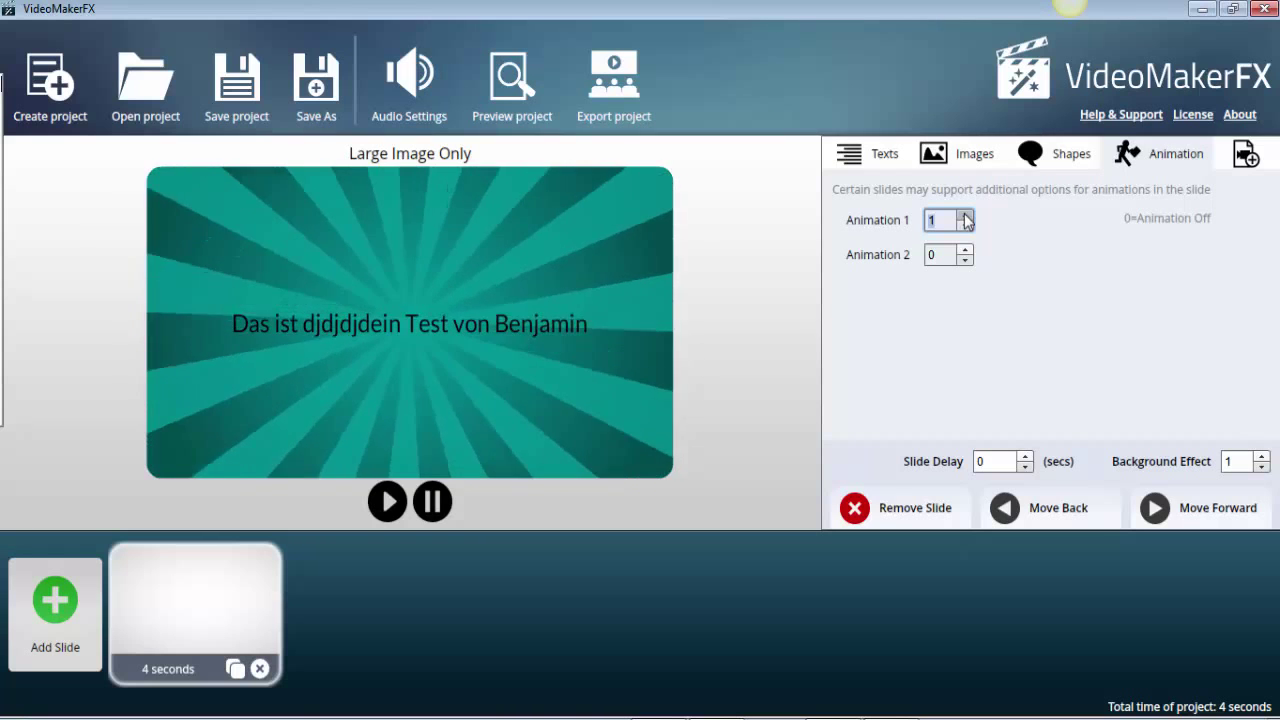
{"action": "left_click", "coordinate": [965, 215]}
{"action": "left_click", "coordinate": [965, 215]}
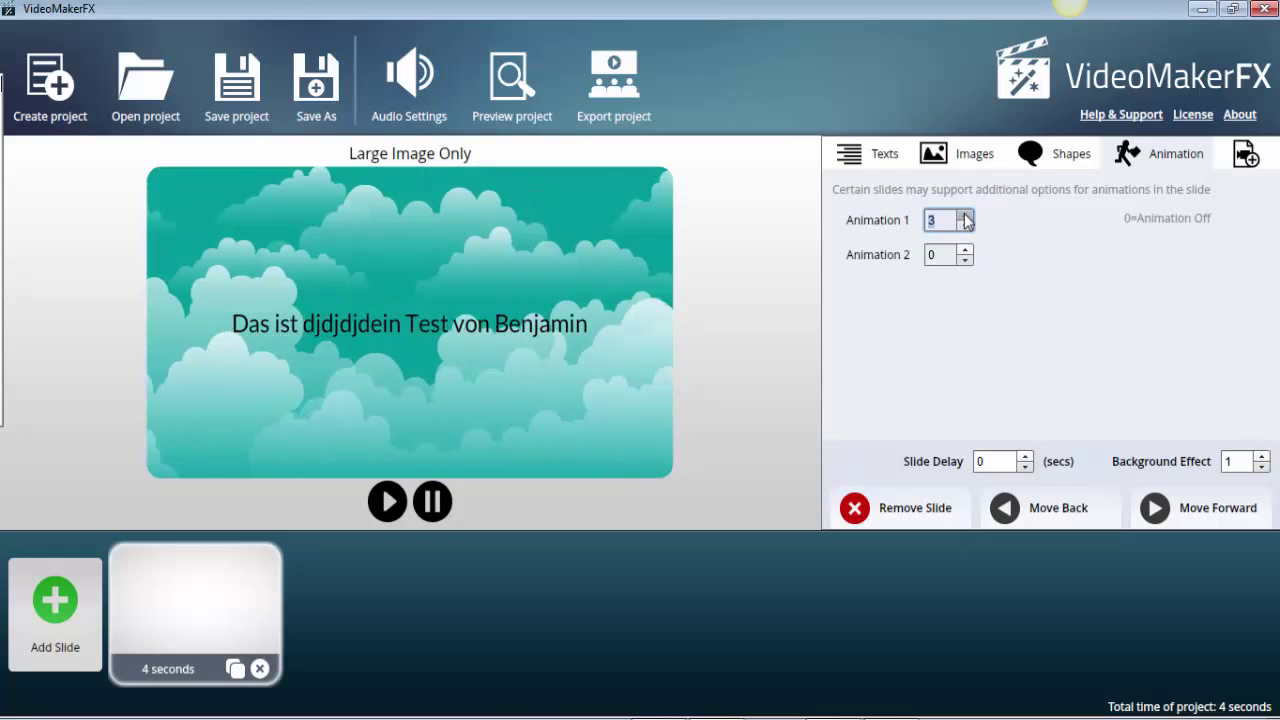
{"action": "left_click", "coordinate": [965, 215]}
{"action": "left_click", "coordinate": [965, 215]}
{"action": "left_click", "coordinate": [965, 215]}
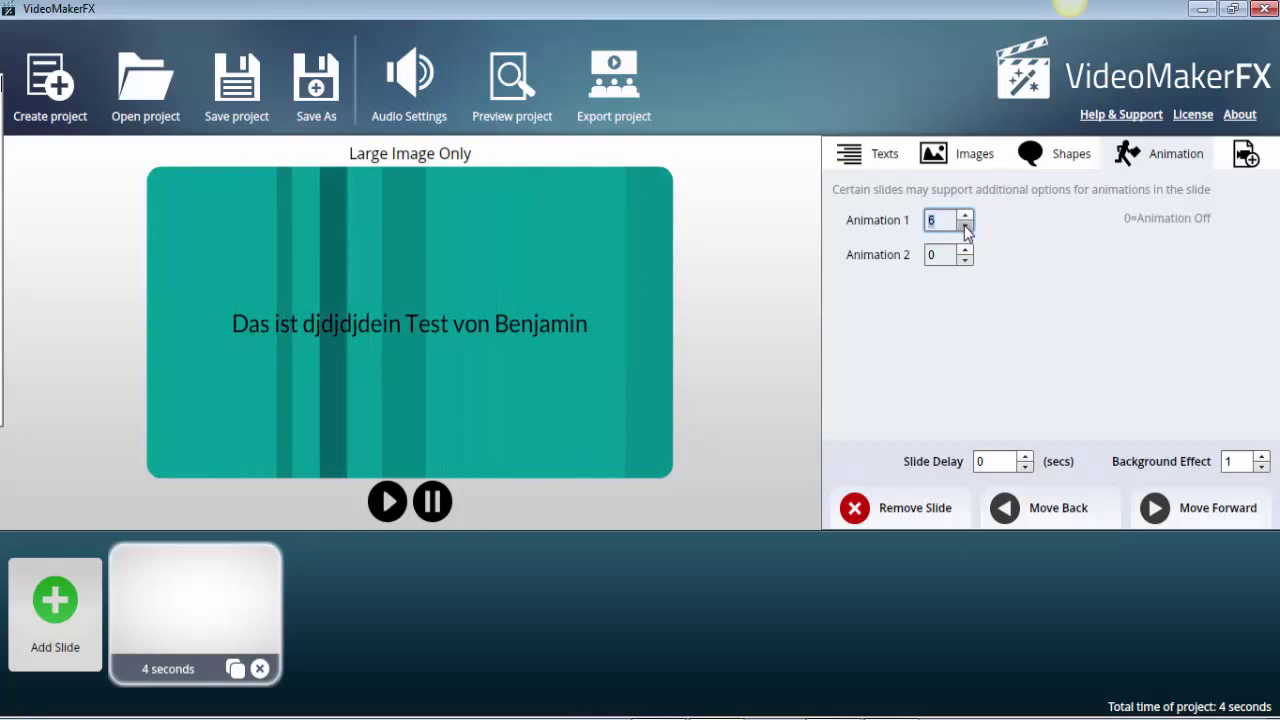
{"action": "left_click", "coordinate": [965, 222]}
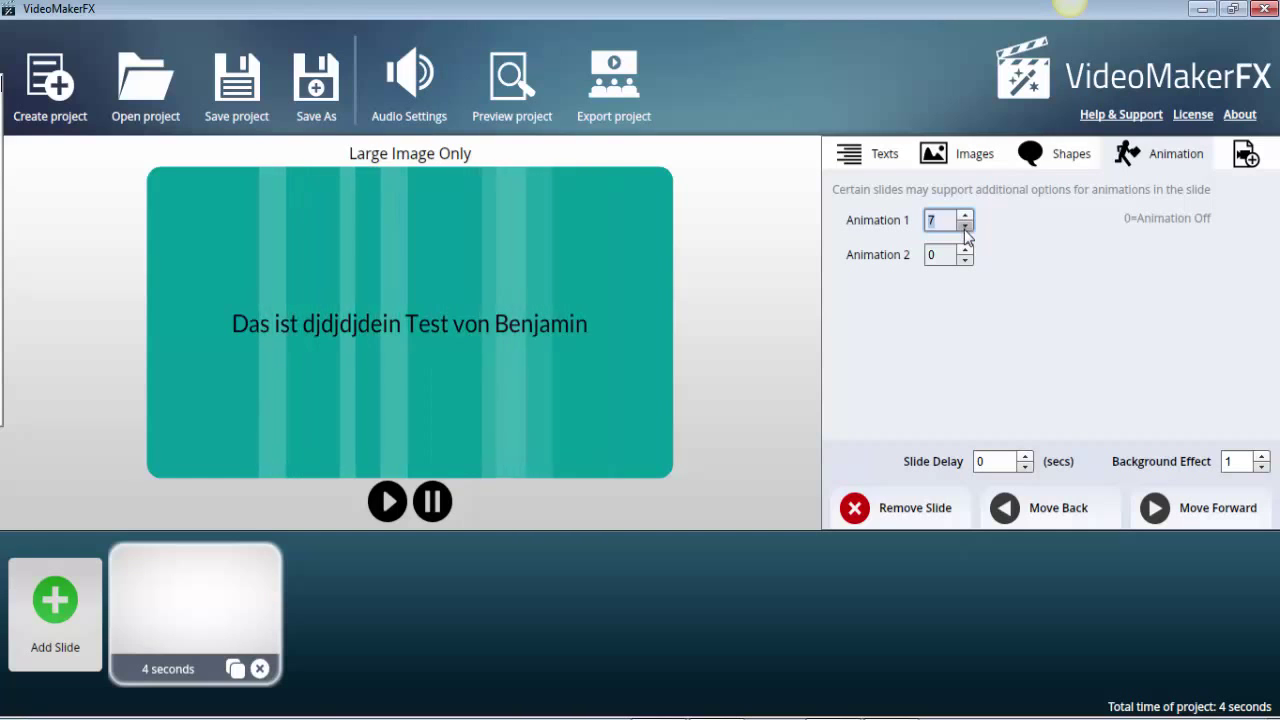
{"action": "left_click", "coordinate": [964, 229]}
{"action": "left_click", "coordinate": [964, 229]}
{"action": "left_click", "coordinate": [964, 229]}
{"action": "left_click", "coordinate": [964, 229]}
{"action": "left_click", "coordinate": [964, 229]}
{"action": "left_click", "coordinate": [964, 229]}
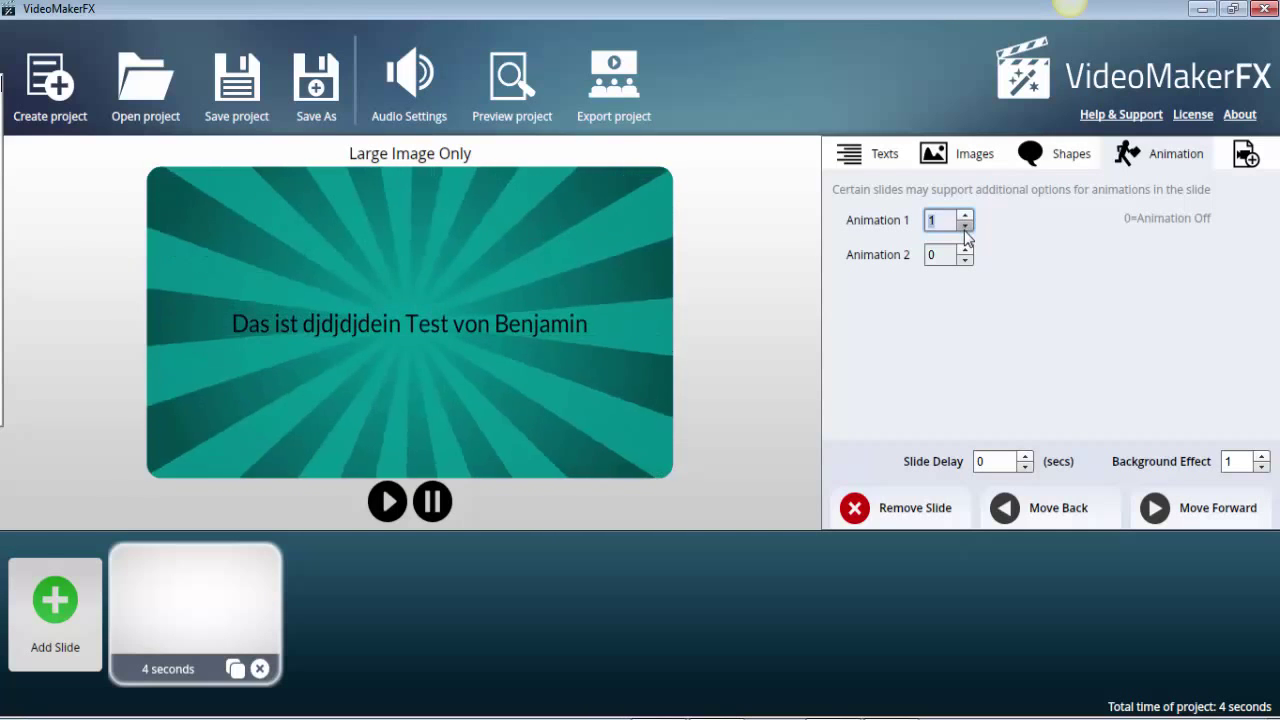
{"action": "left_click", "coordinate": [964, 229]}
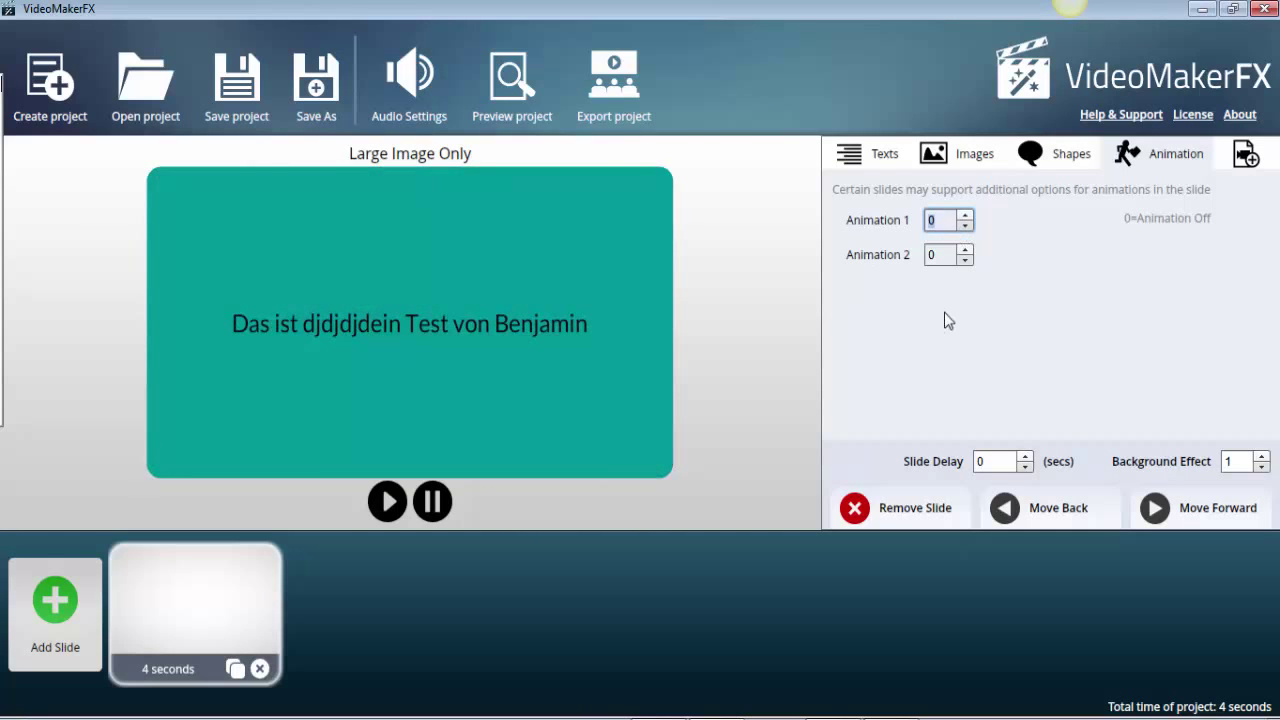
Step: Try the slide's Animation 2 variants up to 9 and set Animation 2 to 4
{"action": "left_click", "coordinate": [965, 250]}
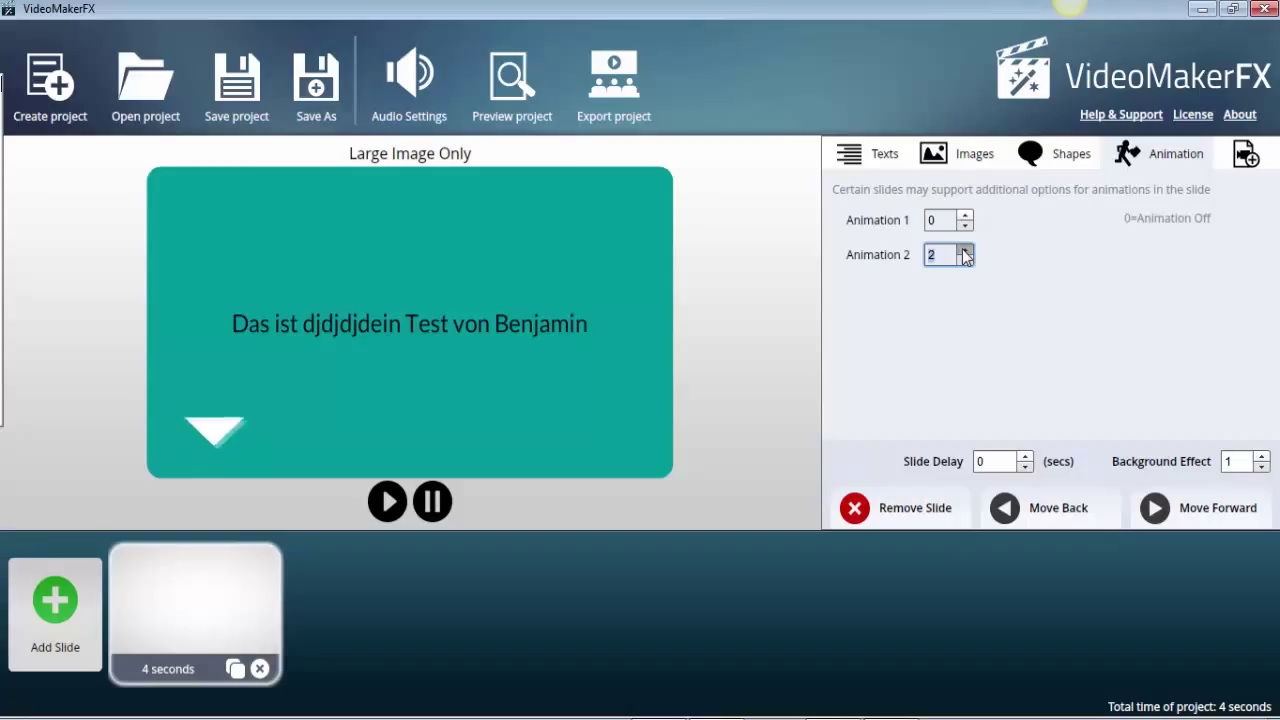
{"action": "left_click", "coordinate": [965, 250]}
{"action": "left_click", "coordinate": [965, 250]}
{"action": "left_click", "coordinate": [965, 250]}
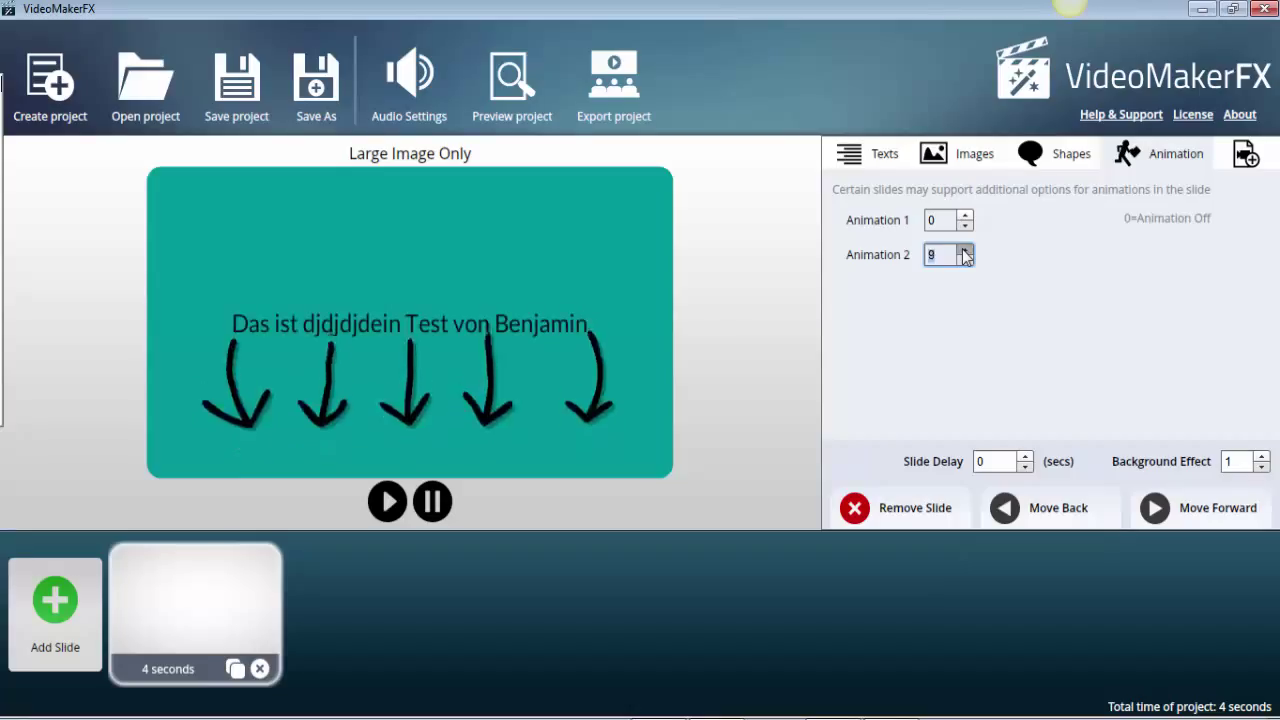
{"action": "left_click", "coordinate": [965, 259]}
{"action": "left_click", "coordinate": [966, 260]}
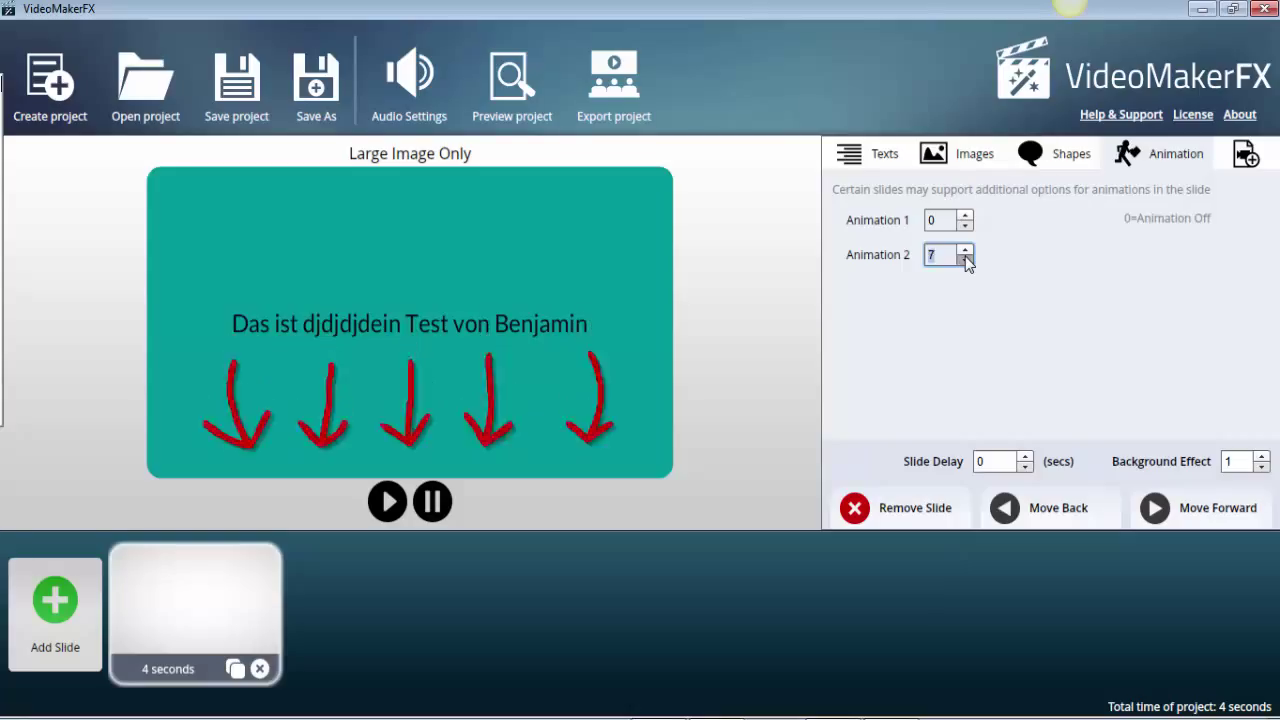
{"action": "left_click", "coordinate": [967, 261]}
{"action": "left_click", "coordinate": [967, 261]}
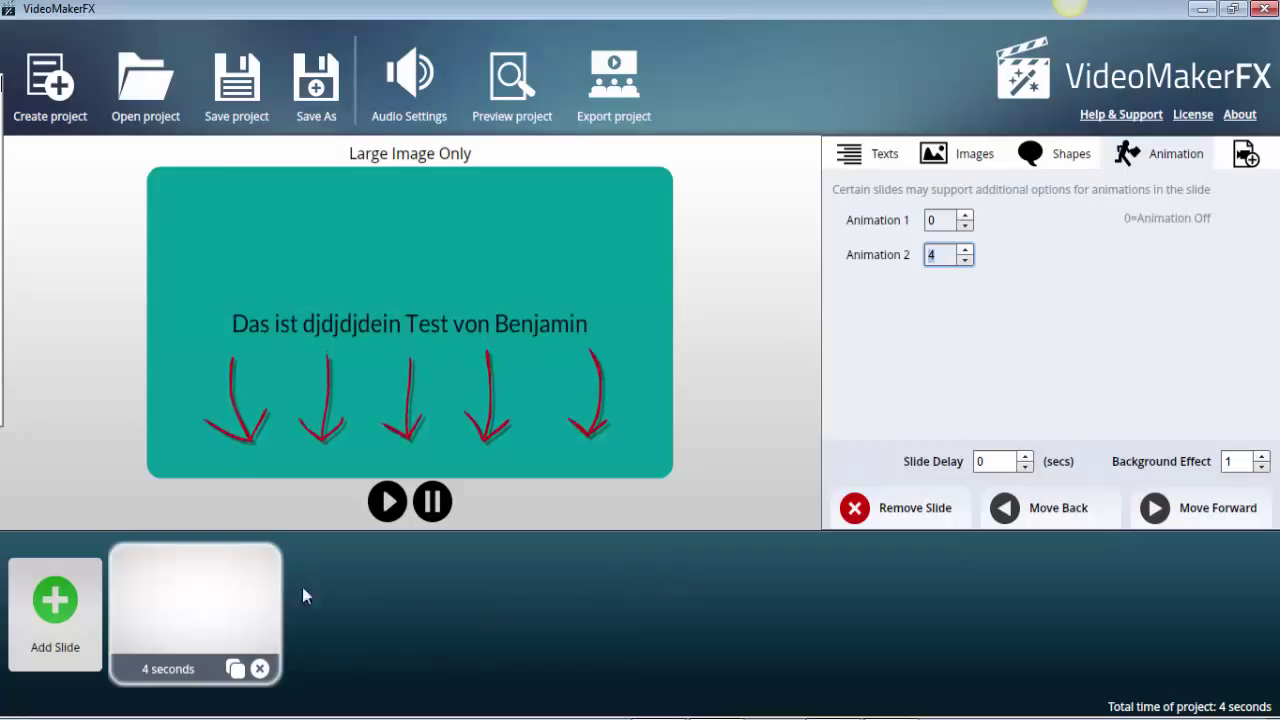
Step: Duplicate the slide and replace the copy's Text Area 1 text with "Eieieieeieiei"
{"action": "left_click", "coordinate": [235, 670]}
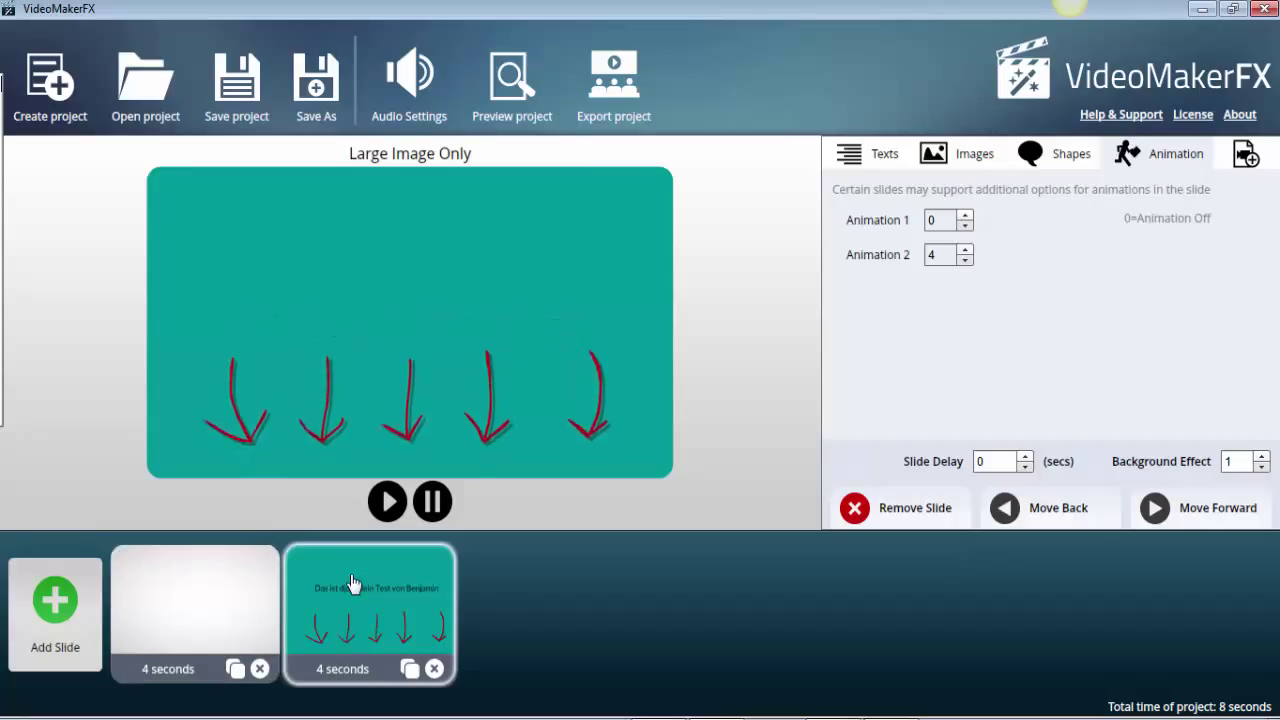
{"action": "left_click", "coordinate": [868, 165]}
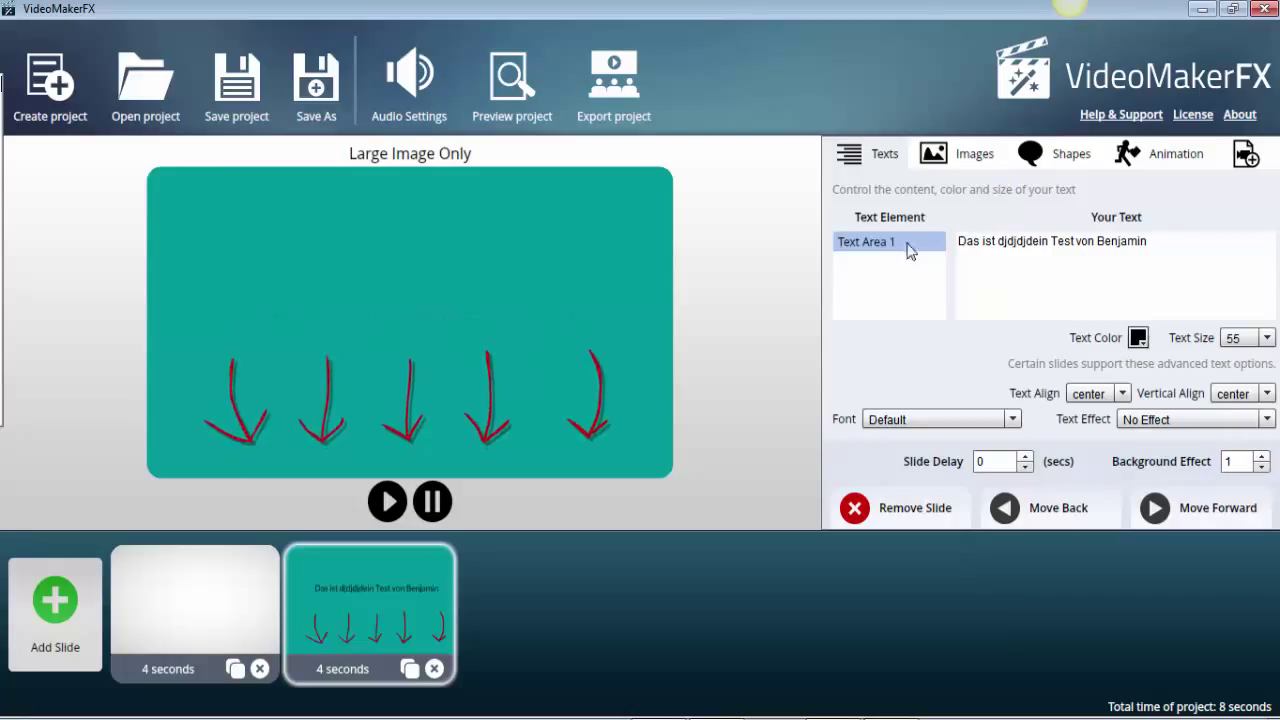
{"action": "left_click", "coordinate": [985, 248]}
{"action": "key", "text": "ctrl+a"}
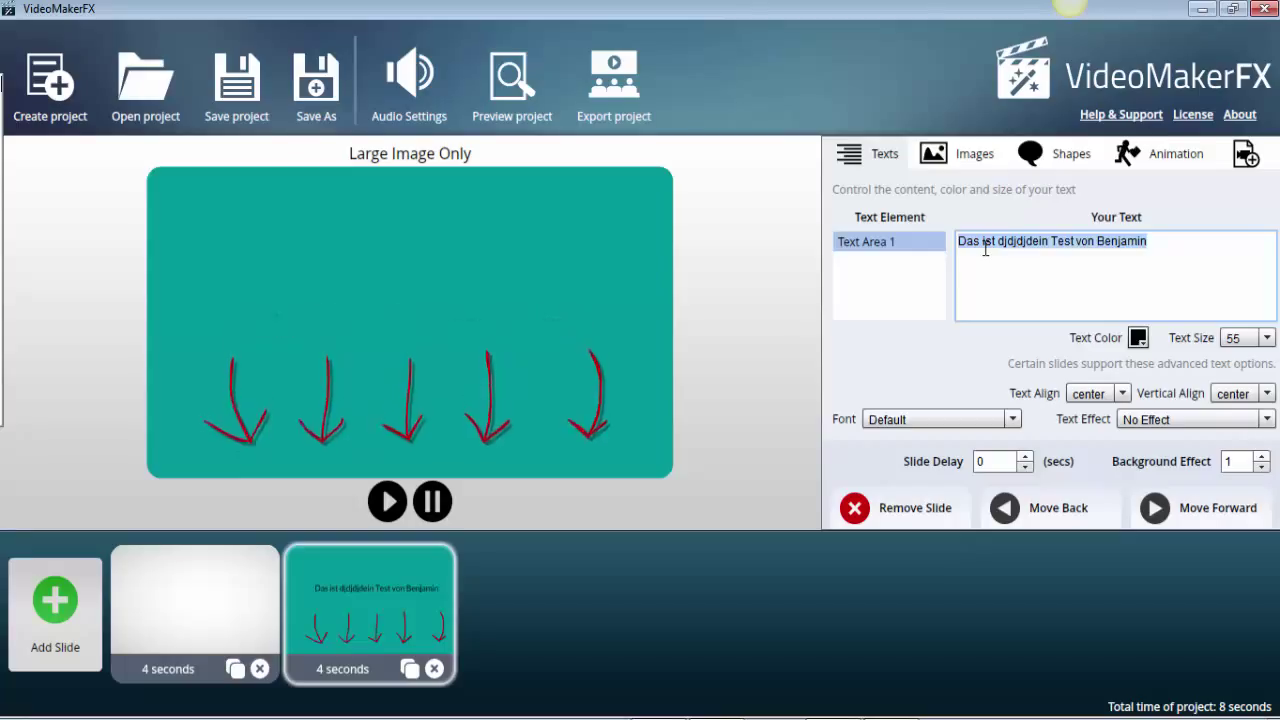
{"action": "type", "text": "Eieieieieieiei"}
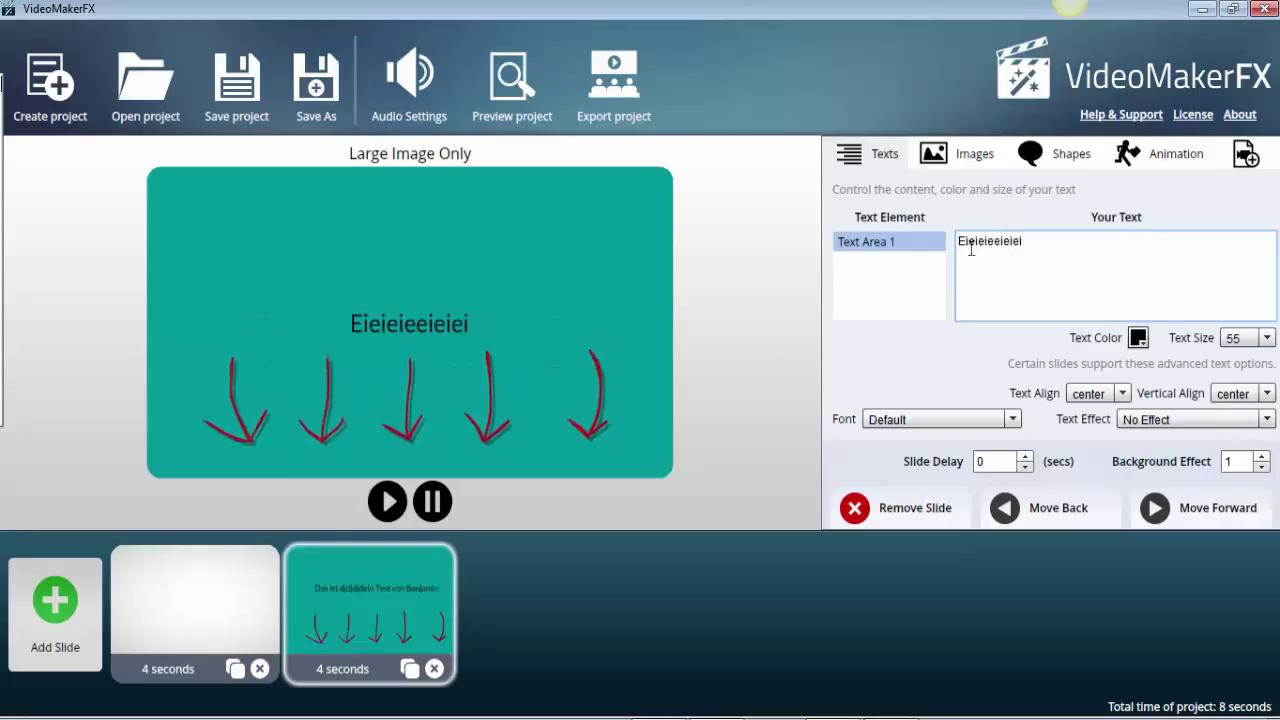
Step: Compare the original slide with its copy and review the copy's text, image and shape options
{"action": "left_click", "coordinate": [190, 582]}
{"action": "left_click", "coordinate": [318, 596]}
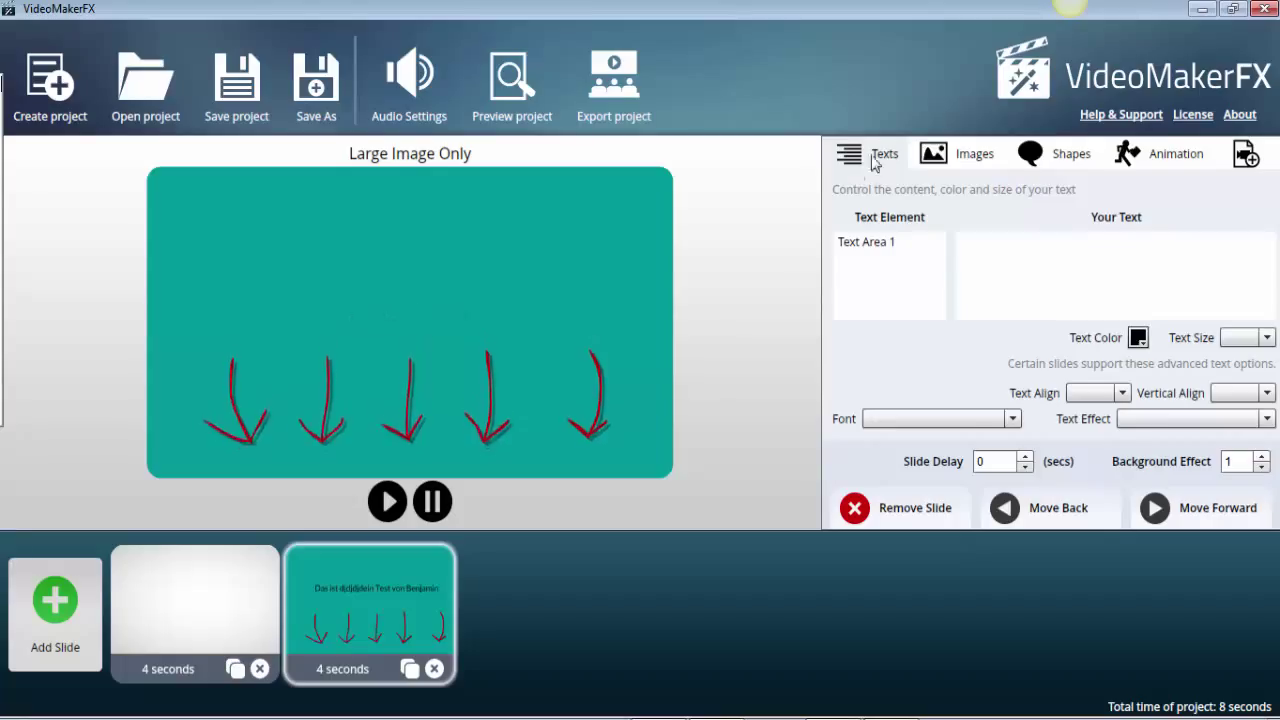
{"action": "left_click", "coordinate": [918, 162]}
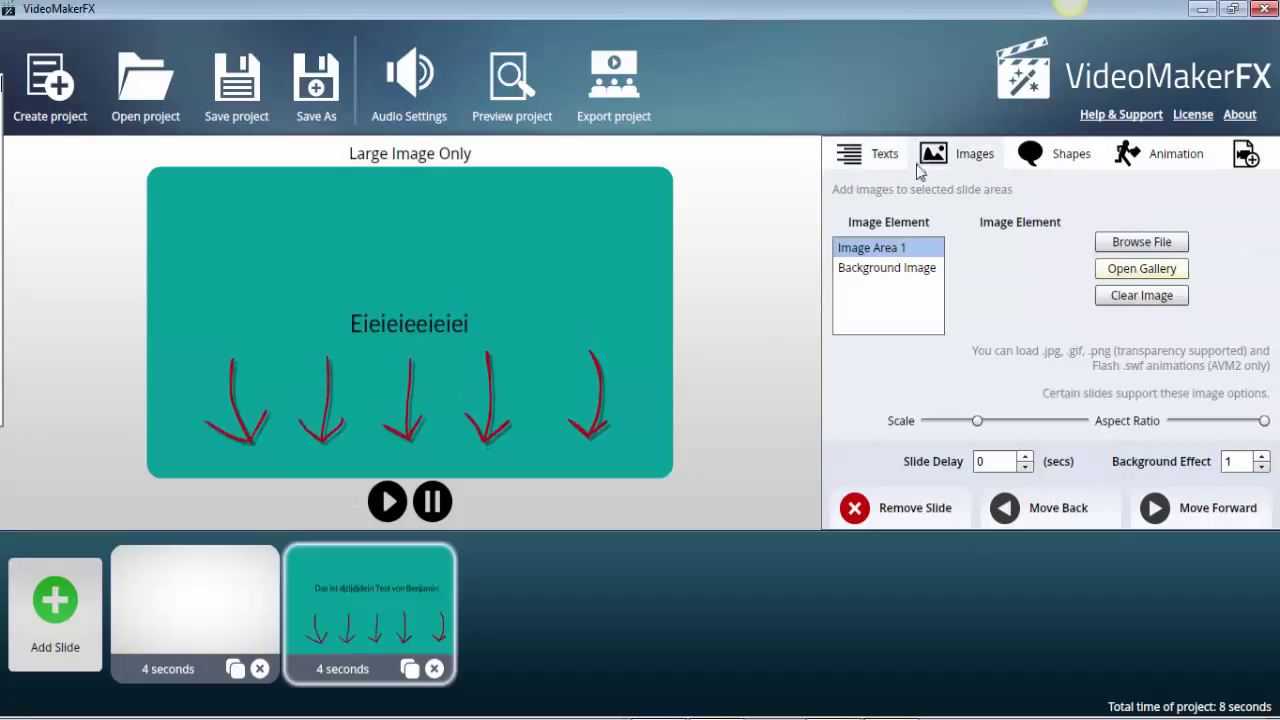
{"action": "left_click", "coordinate": [877, 160]}
{"action": "left_click", "coordinate": [962, 160]}
{"action": "left_click", "coordinate": [1070, 164]}
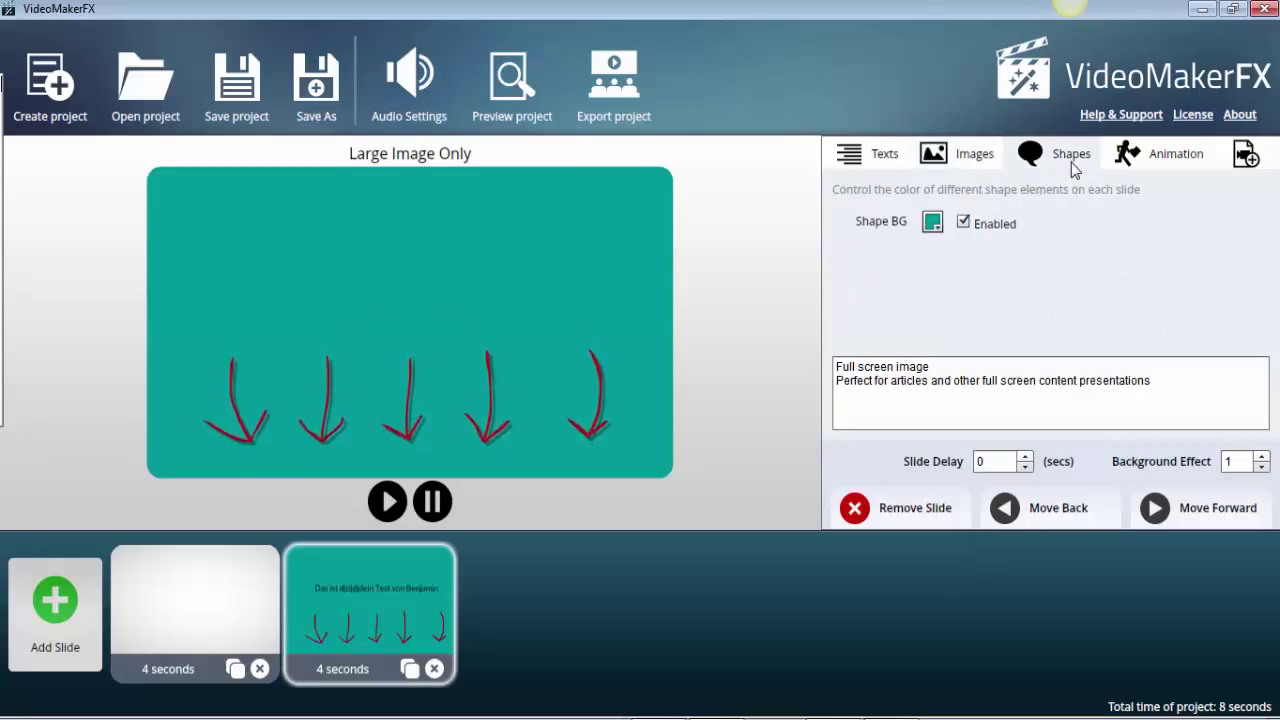
{"action": "left_click", "coordinate": [962, 157]}
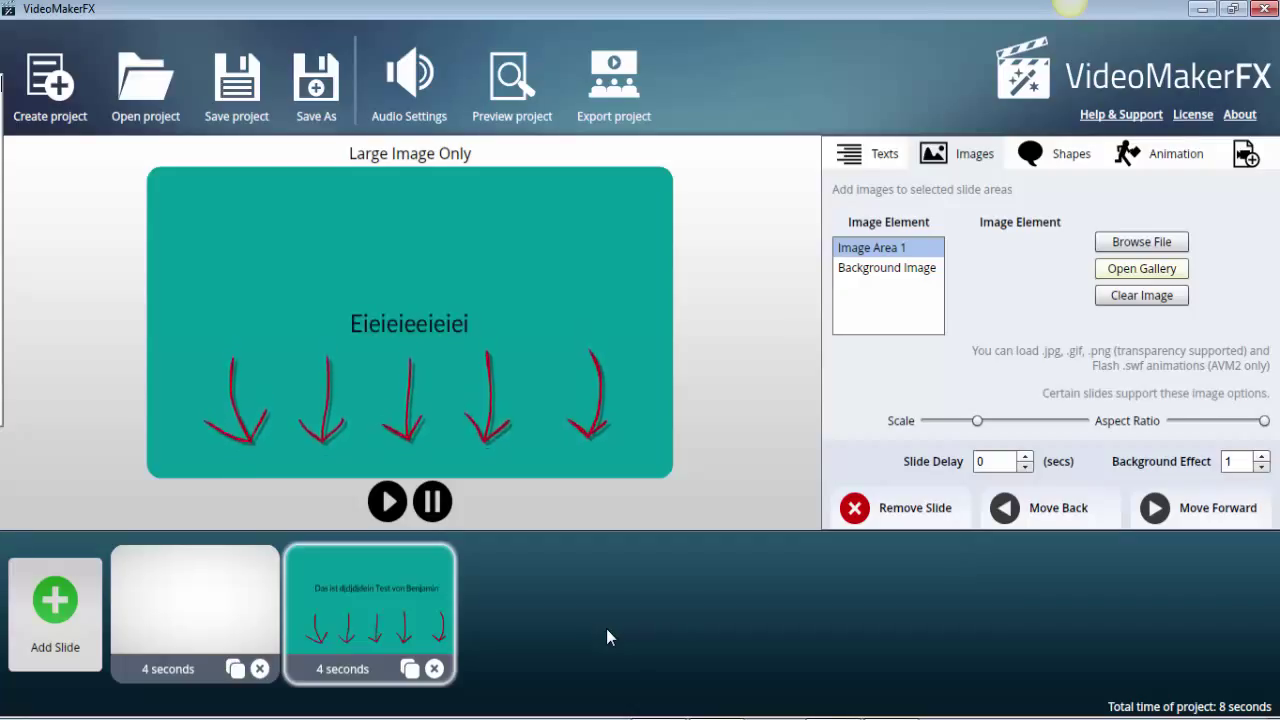
Step: Start adding a slide, look at the -ESSENTIALS - Whiteboard I layouts and choose the -ESSENTIALS - Articles or Text theme
{"action": "left_click", "coordinate": [55, 601]}
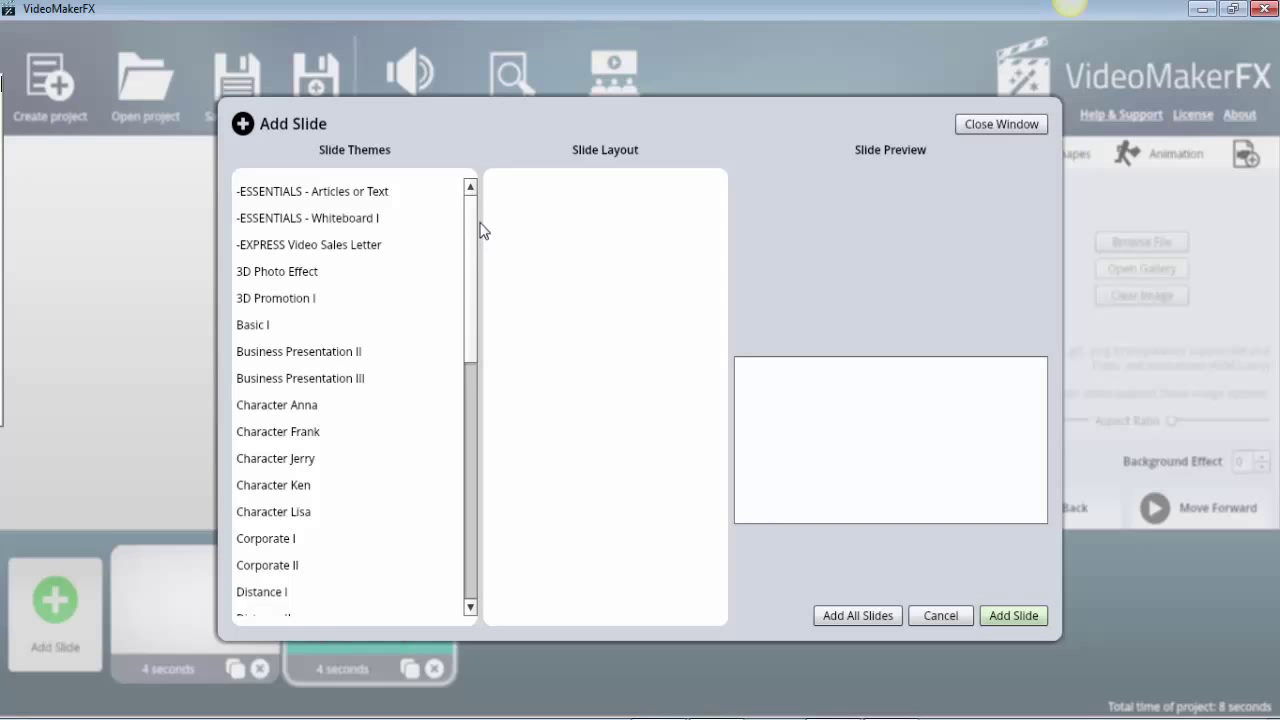
{"action": "left_click_drag", "start_coordinate": [468, 221], "coordinate": [440, 211]}
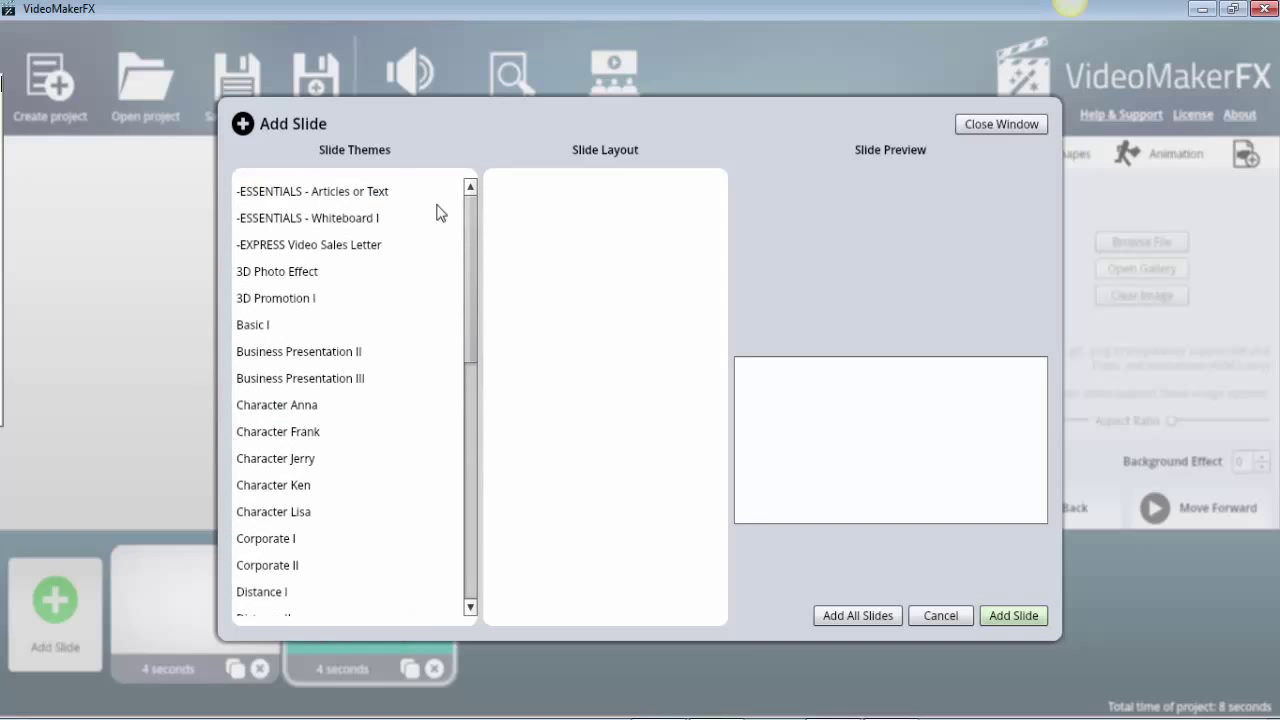
{"action": "left_click", "coordinate": [356, 229]}
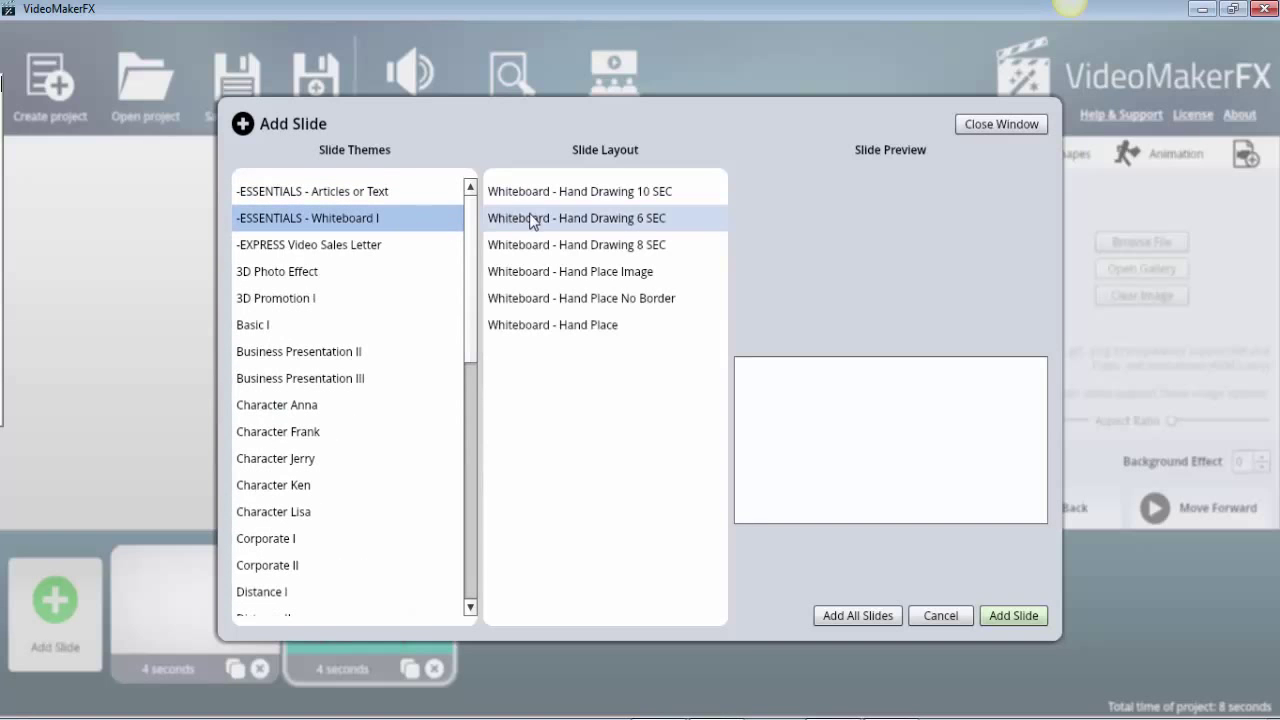
{"action": "left_click", "coordinate": [394, 197]}
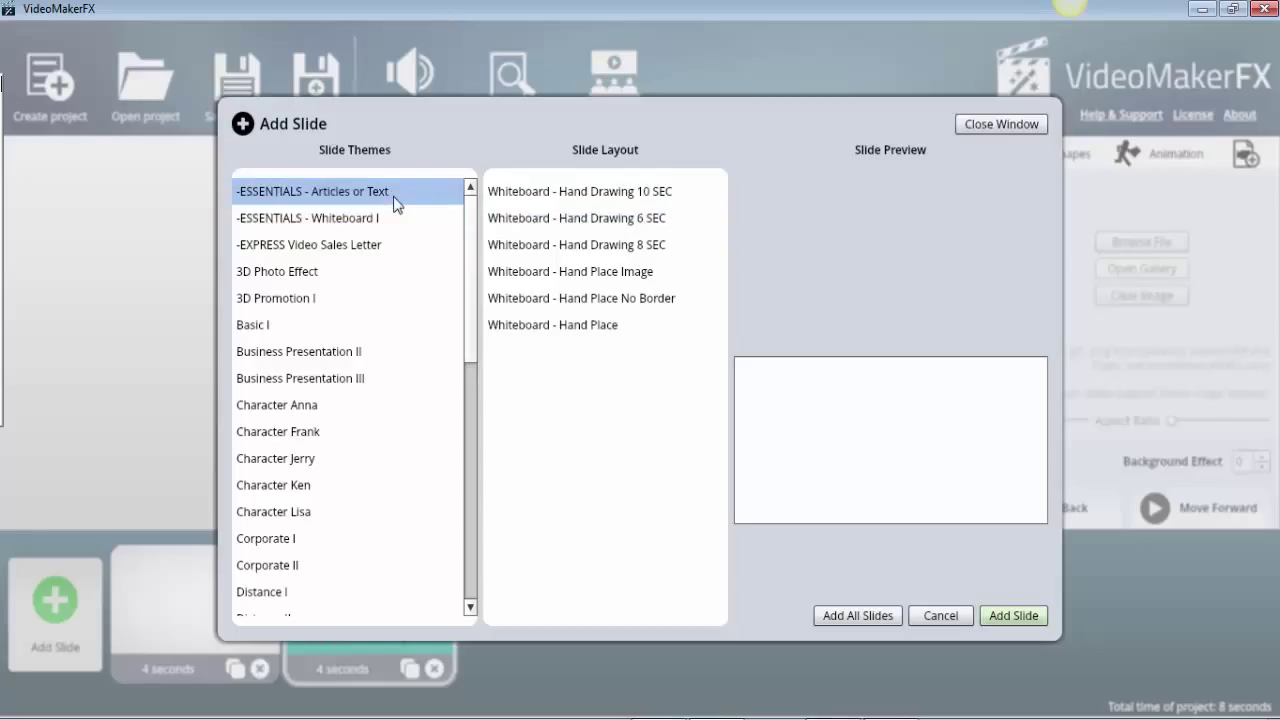